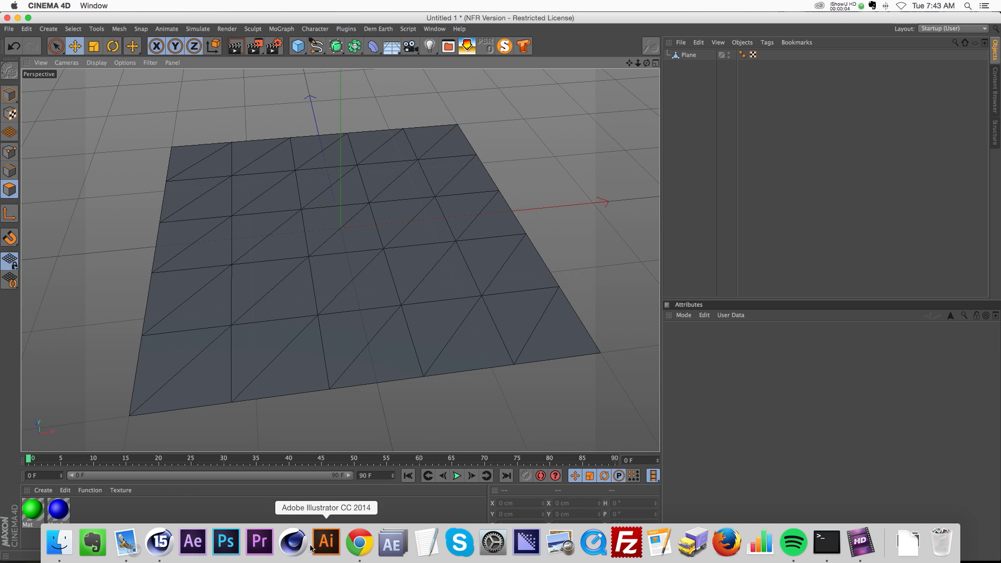
Switch to Chrome to view The Pixel Lab's quick tip on baking deformers or effectors, and return to Cinema 4D
left_click(360, 542)
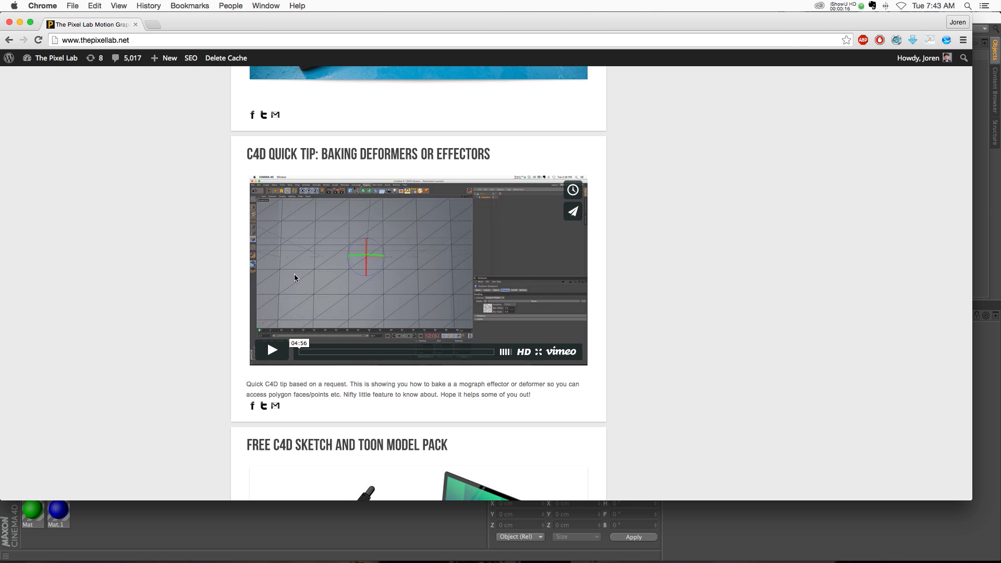
left_click(292, 526)
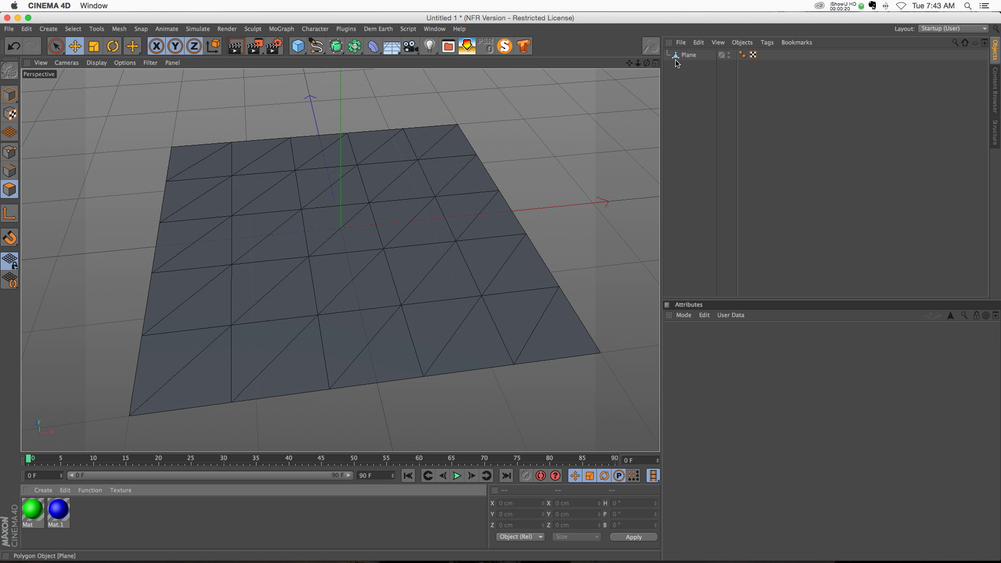
Add a Displacer deformer and make it a child of the Plane object
left_click(374, 46)
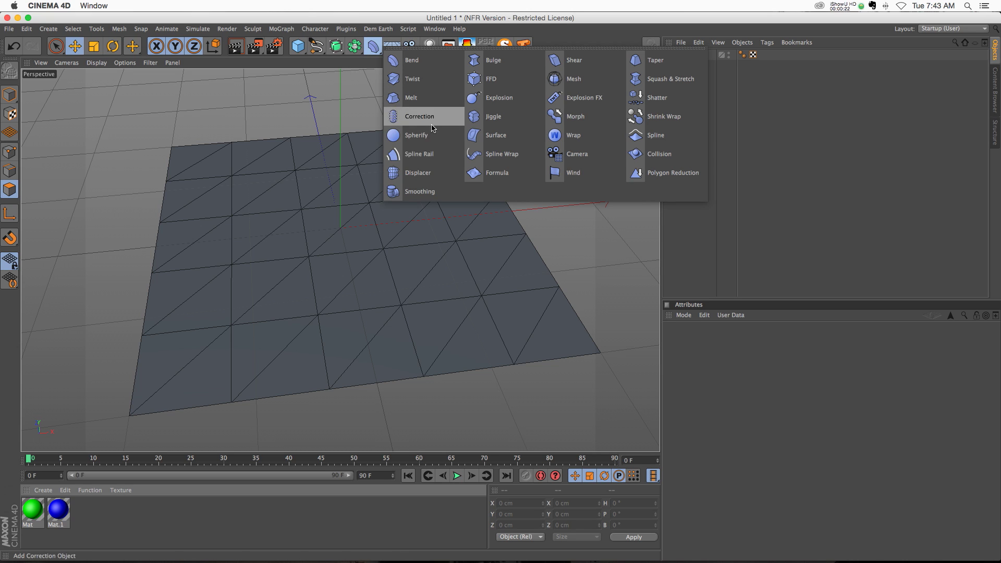
left_click(415, 172)
mouse_move(690, 54)
left_mouse_down()
mouse_move(691, 71)
mouse_move(683, 69)
left_mouse_up()
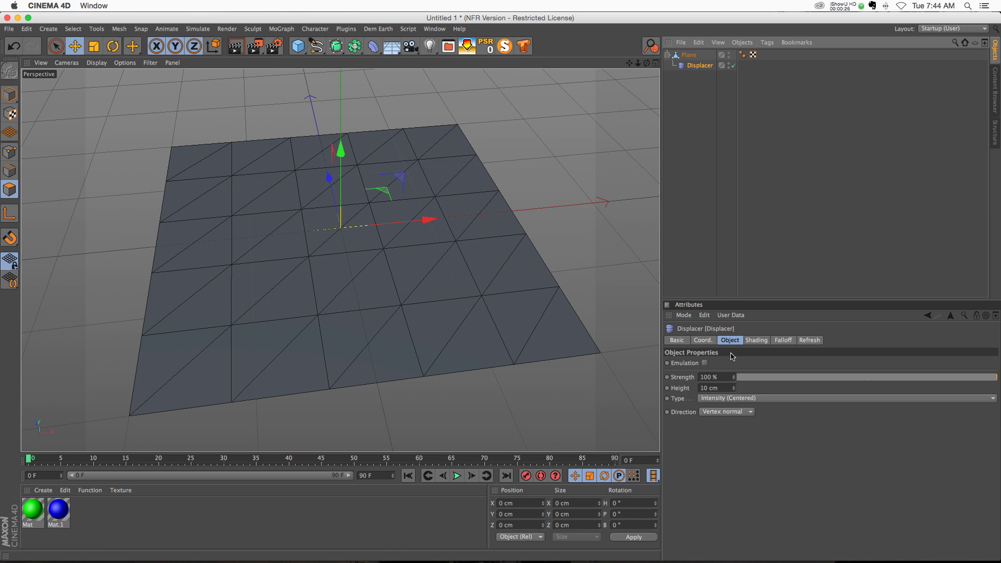
Load a Noise shader with an animation speed of 2 into the Displacer's shading and play the animation
left_click(754, 340)
left_click(698, 373)
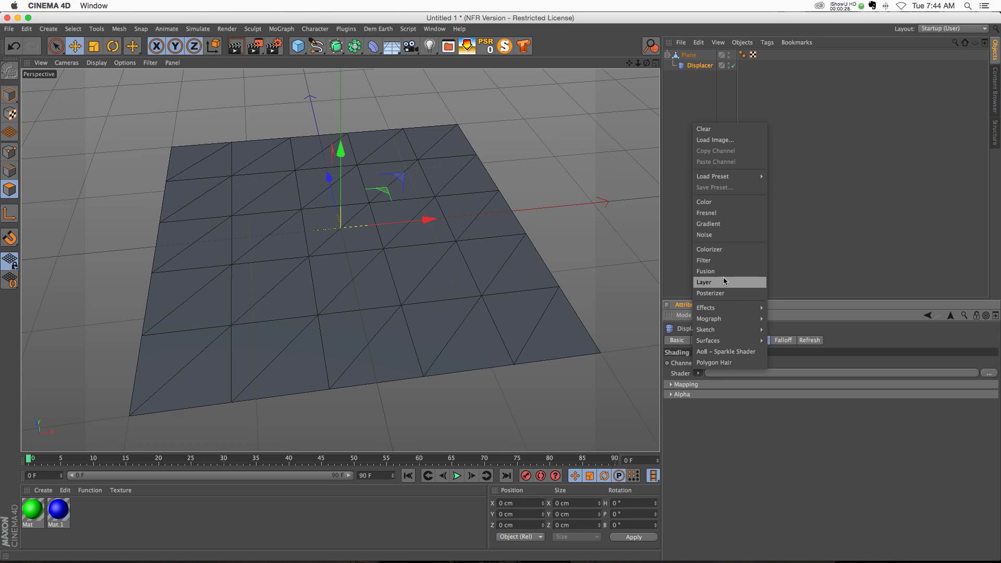
left_click(723, 236)
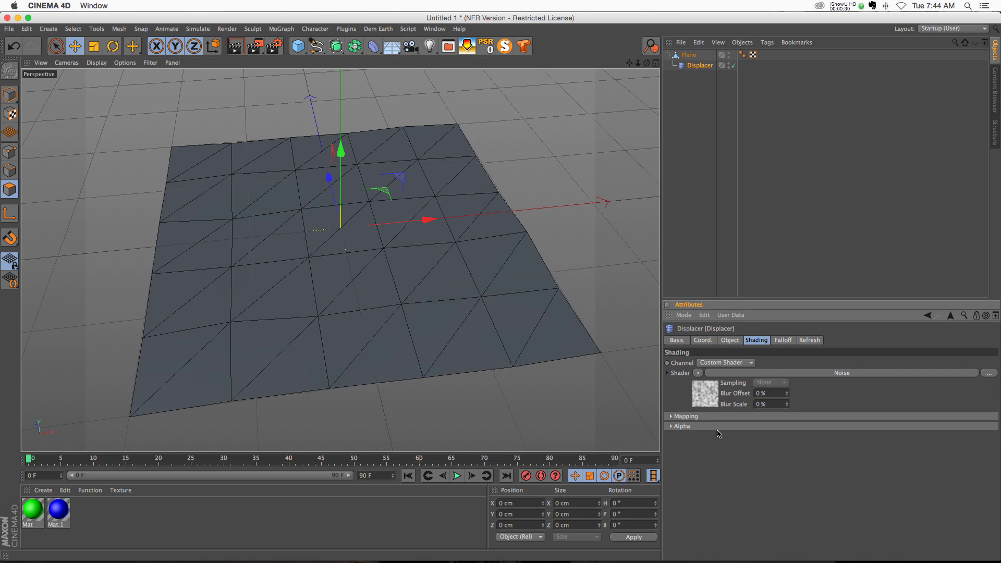
left_click(708, 400)
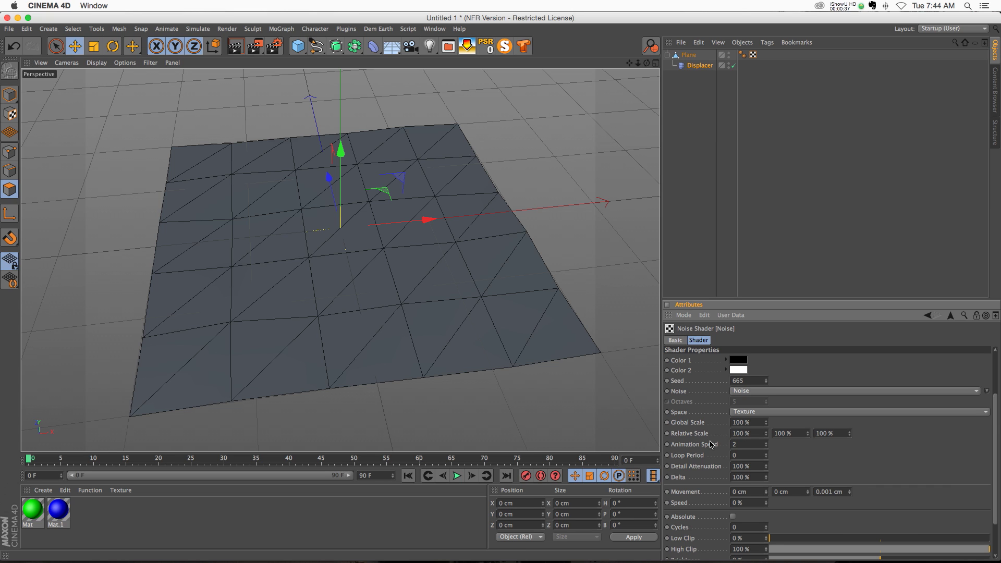
left_click(457, 475)
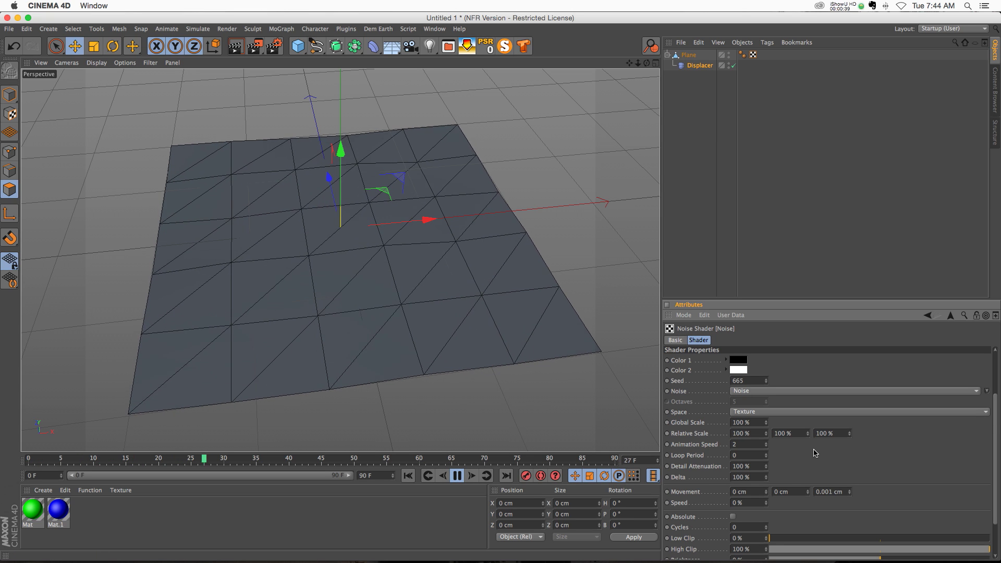
Delete the Phong tag from the Plane object
left_click(743, 55)
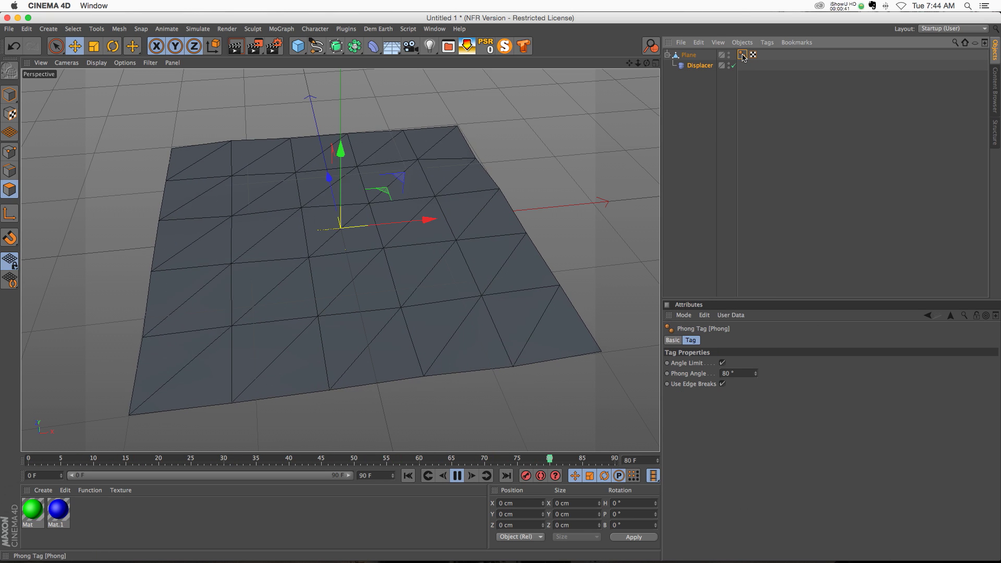
key("Delete")
Set the contrast of the Displacer's Noise shader to 51%
left_click(699, 65)
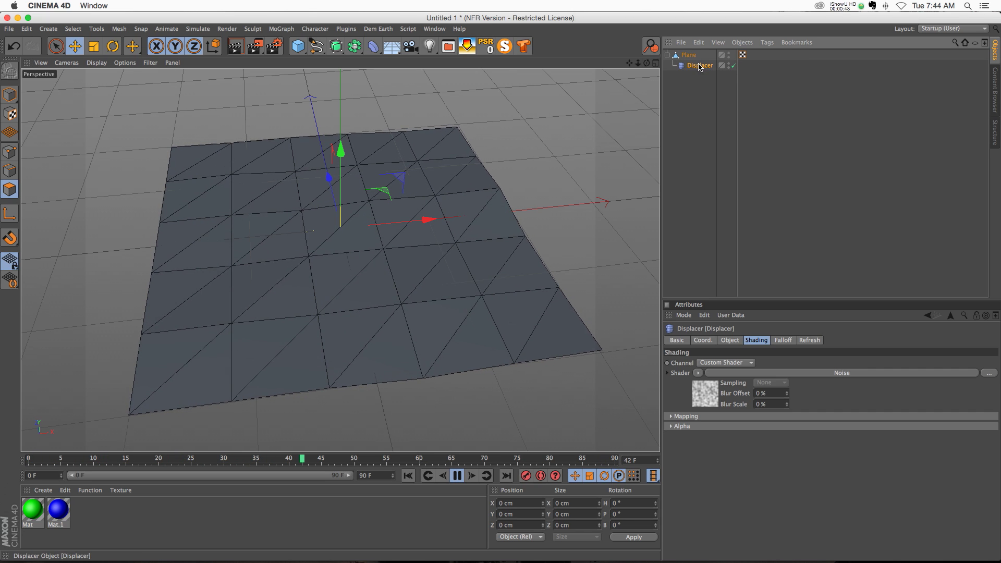
left_click(704, 394)
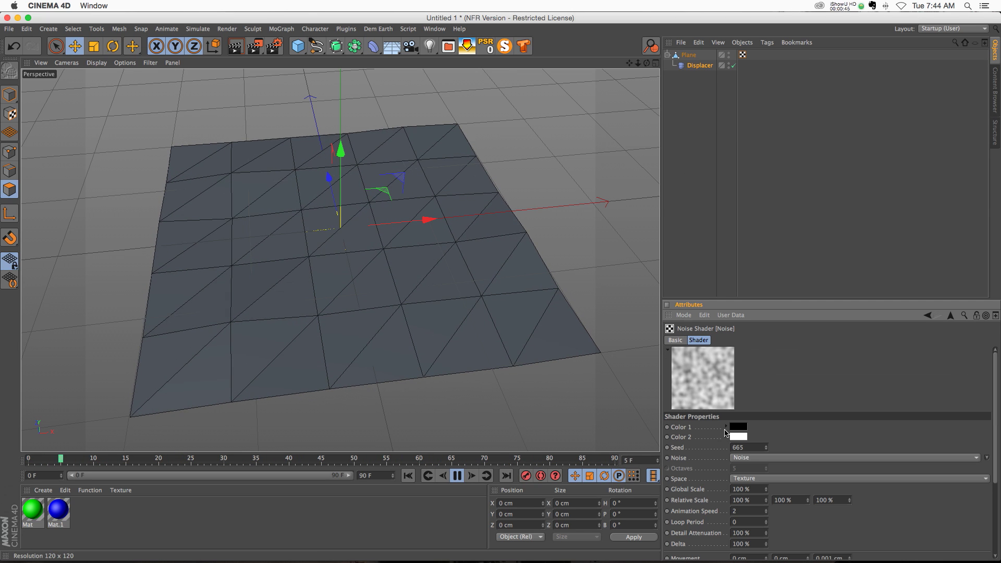
scroll(719, 484, "down", 5)
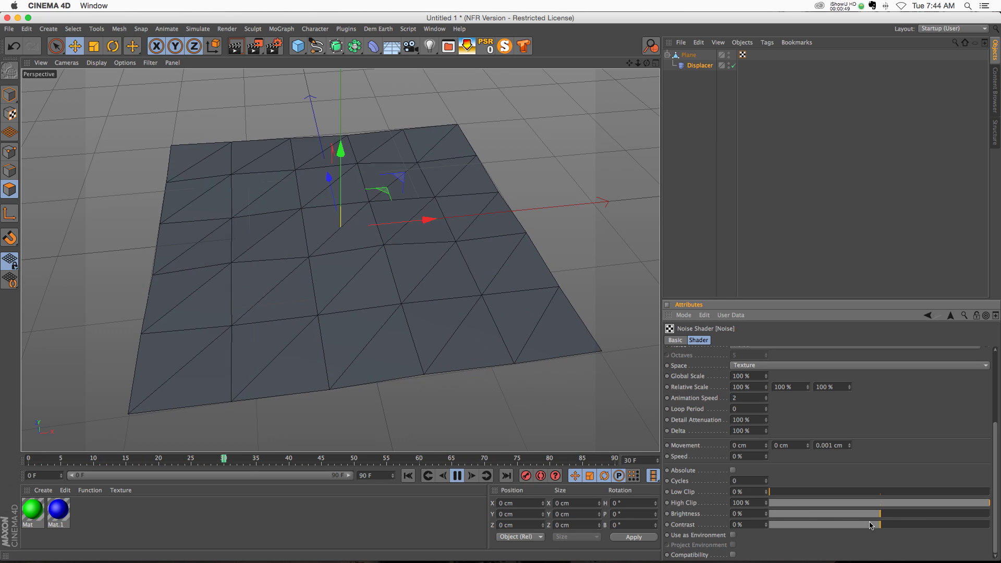
left_click_drag(870, 525, 937, 527)
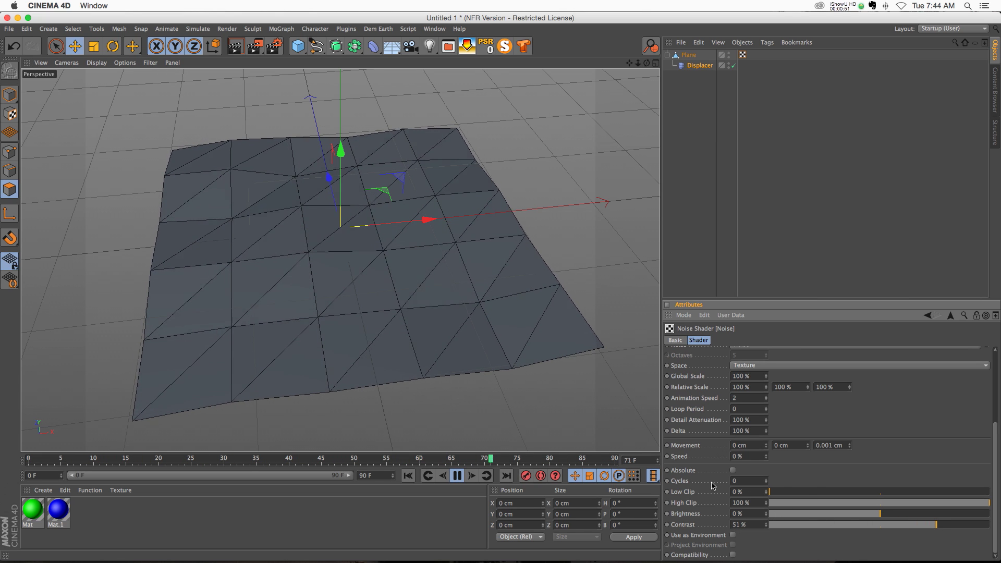
Raise the Displacer's height to 62 cm in its object properties
scroll(713, 486, "up", 5)
left_click(699, 65)
left_click(730, 340)
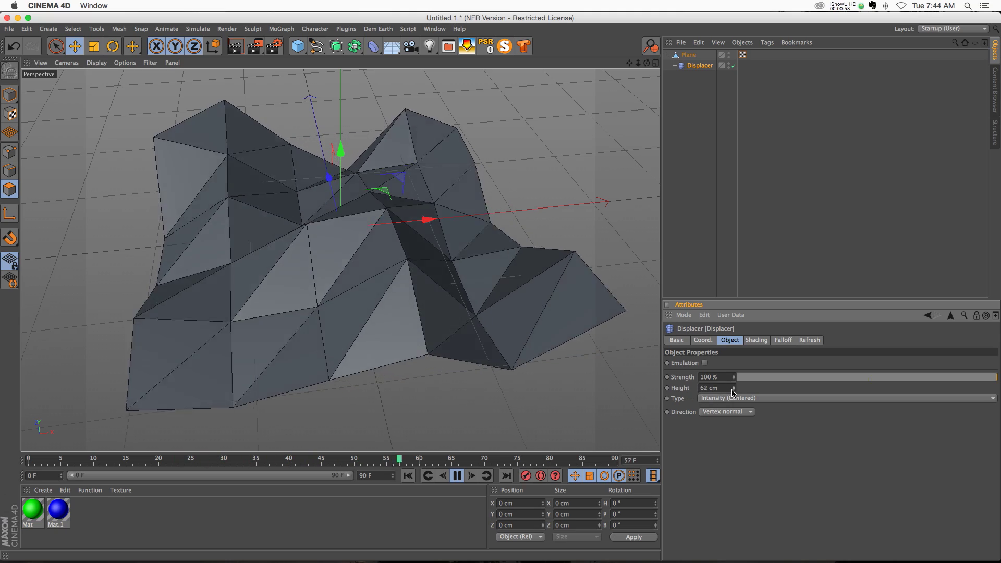
Set the Noise shader's animation speed to 1 and stop the playback
left_click(757, 340)
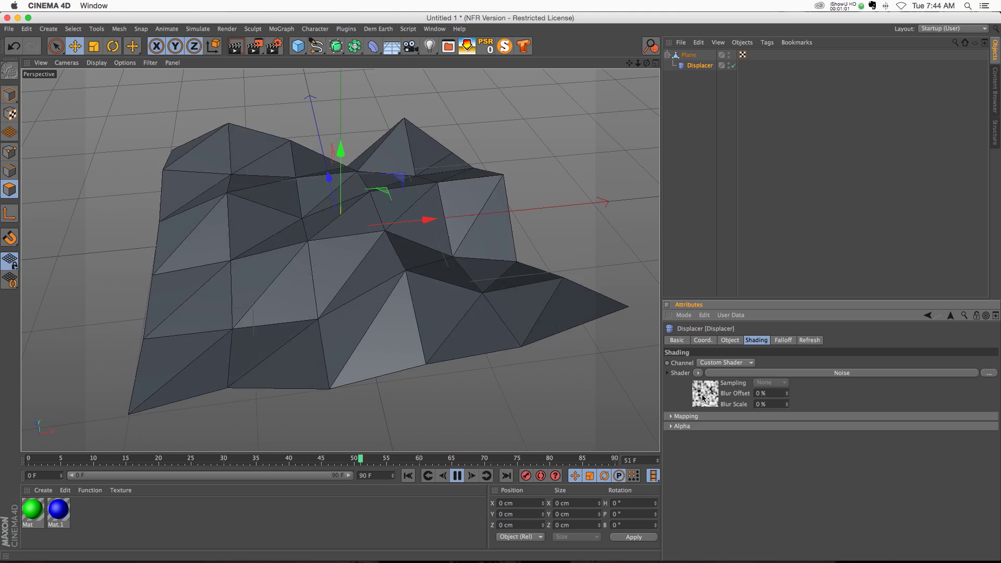
left_click(703, 395)
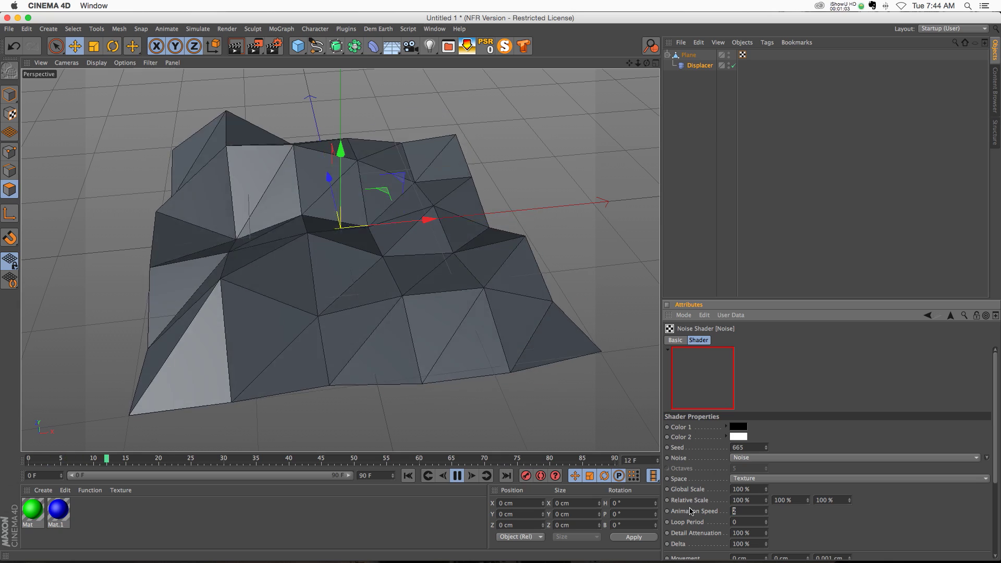
type("1")
key("Return")
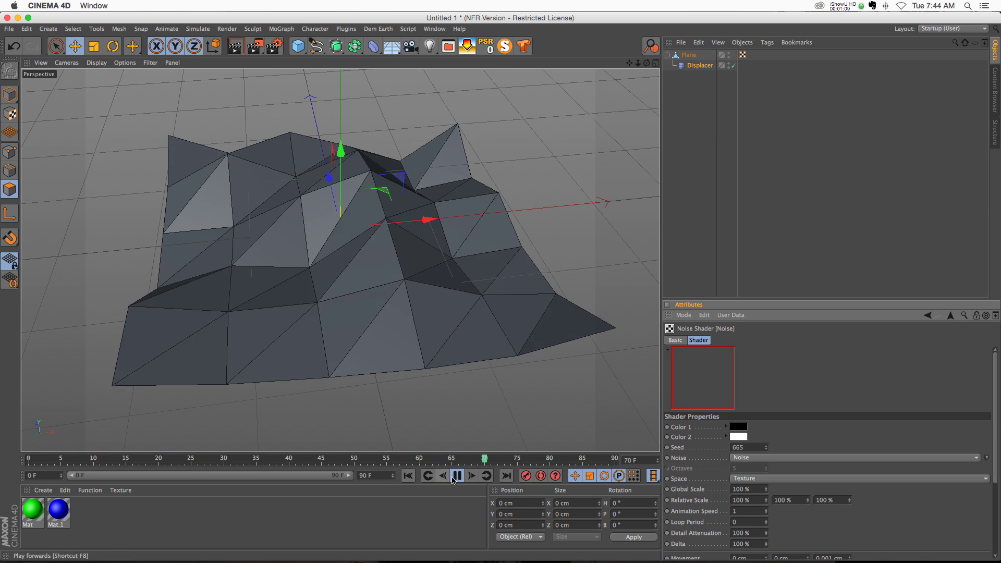
left_click(455, 475)
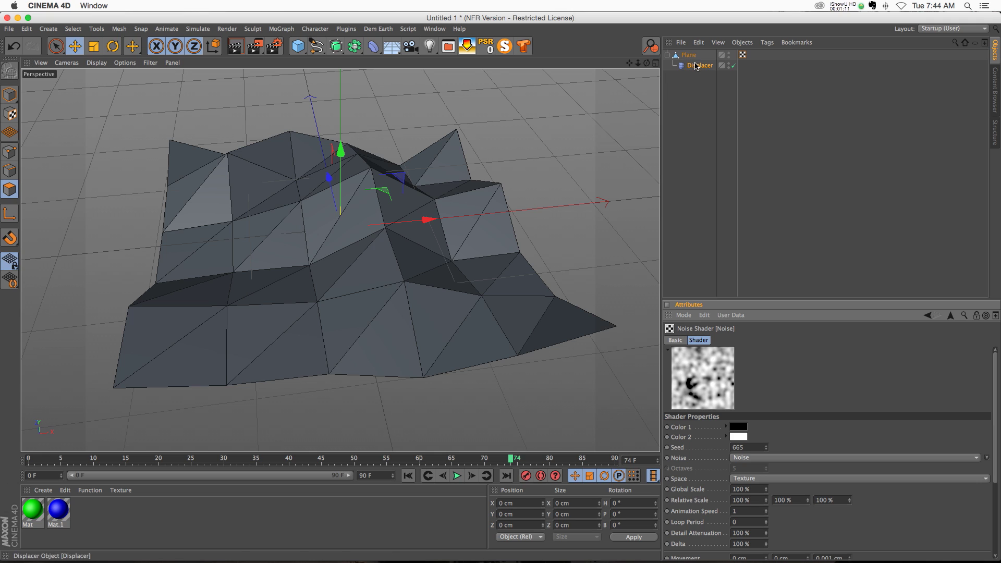
Examine the Plane's polygons with the object selected and deselected to compare the editable mesh with the displaced surface
left_click_drag(322, 228, 329, 224, "alt")
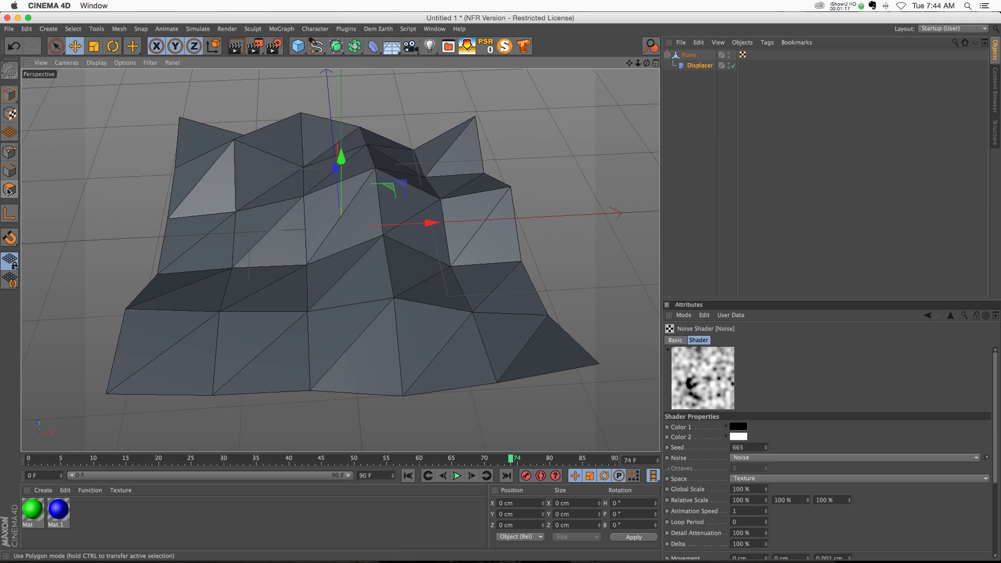
left_click(698, 57)
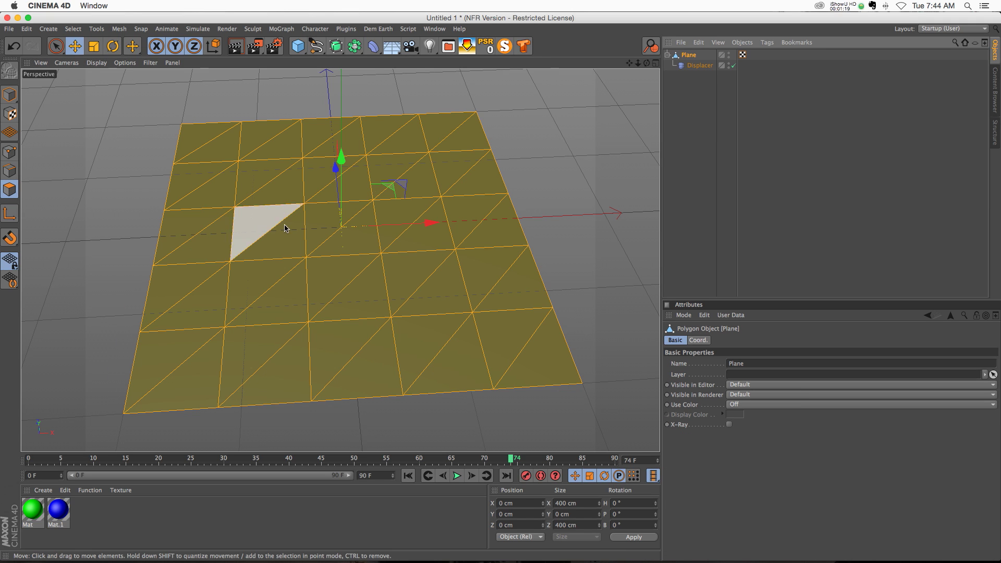
left_click_drag(315, 229, 314, 205, "alt")
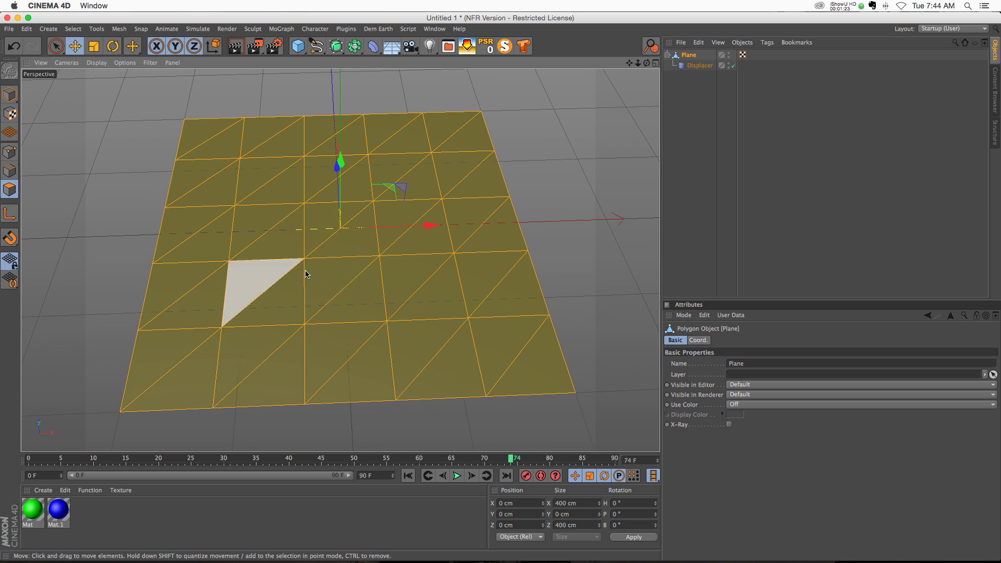
left_click(699, 66)
left_click(690, 56)
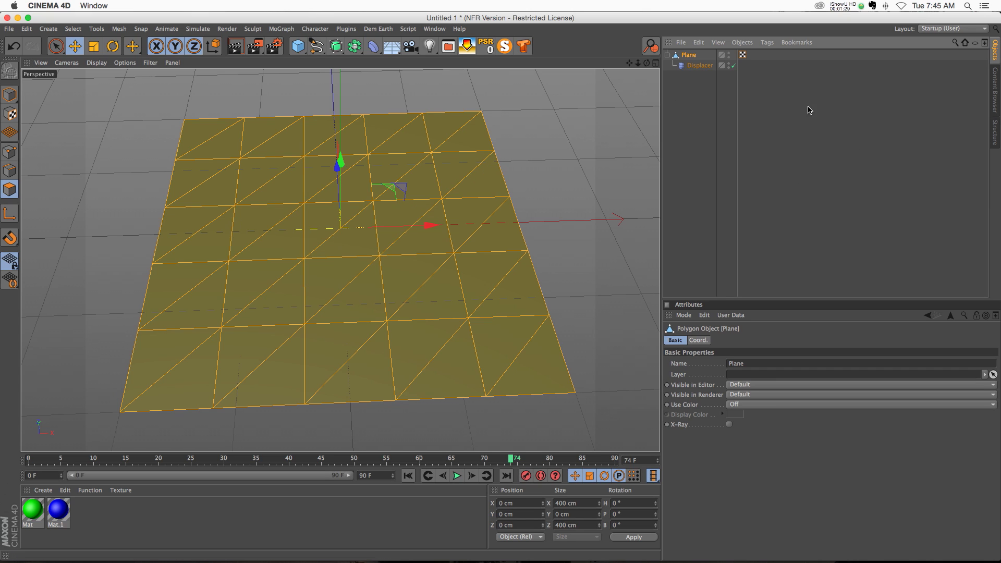
left_click(705, 113)
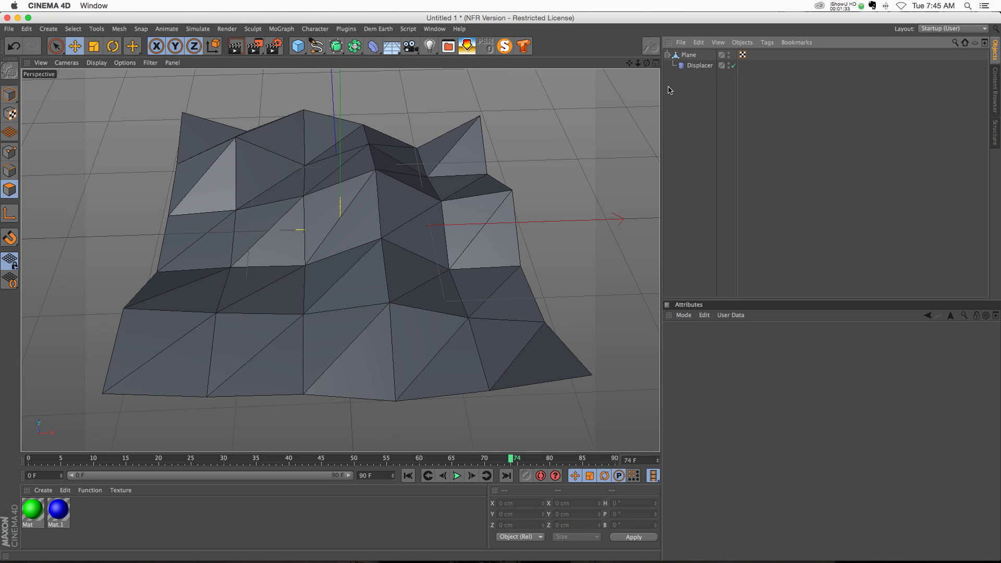
left_click_drag(340, 202, 339, 207, "alt")
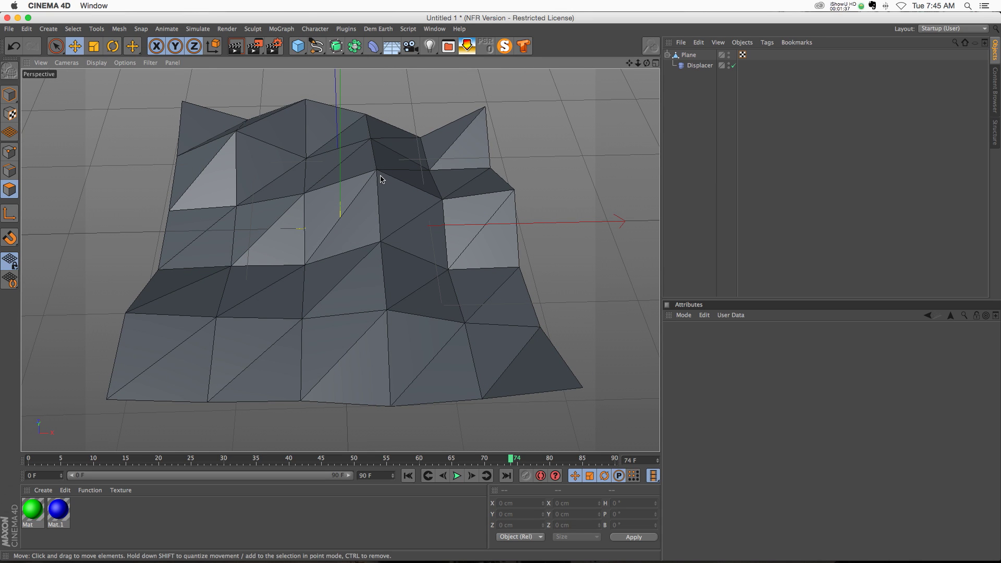
Add a Point Cache character tag to the Plane object
left_click(693, 55)
right_click(697, 55)
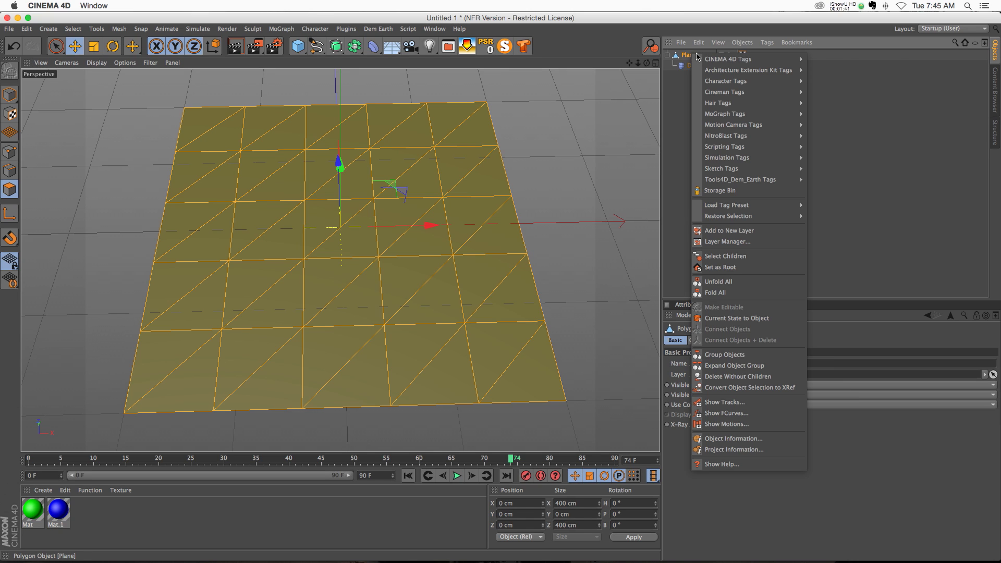
mouse_move(737, 82)
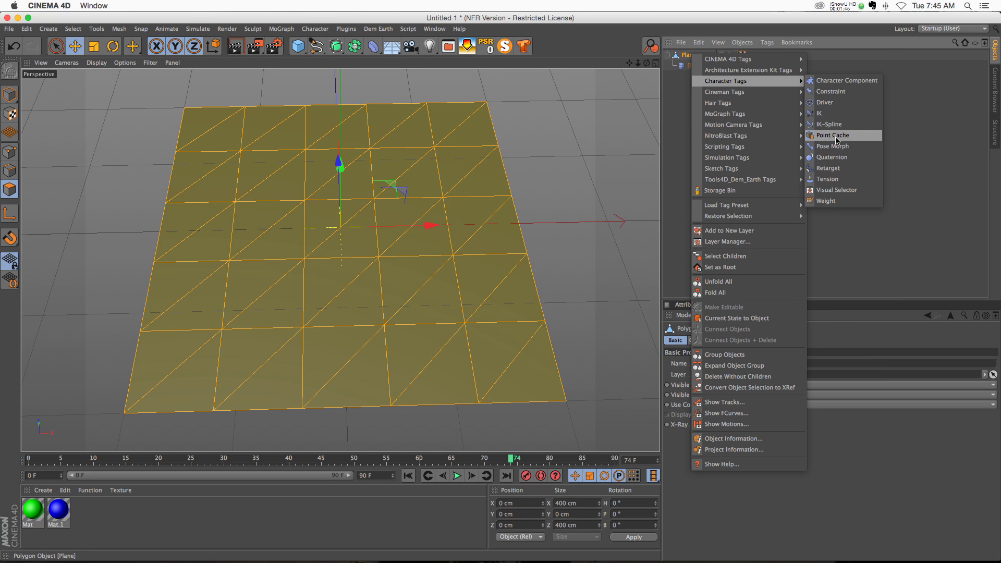
mouse_move(745, 162)
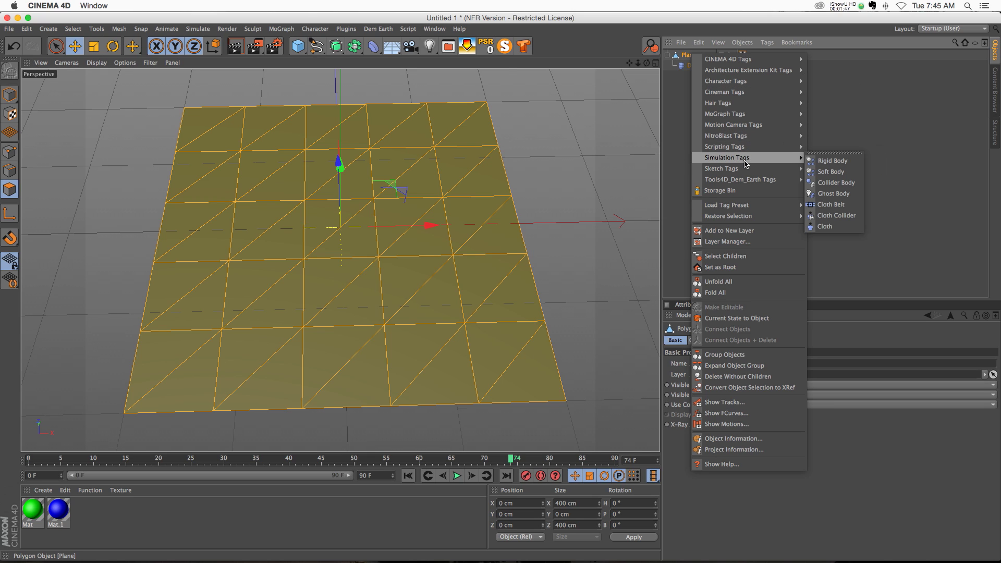
mouse_move(716, 118)
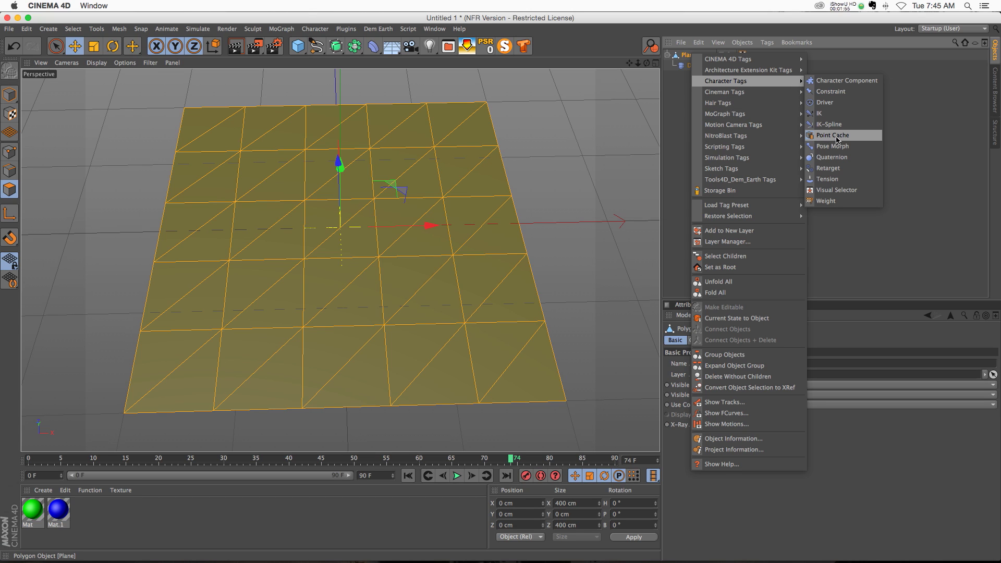
left_click(837, 137)
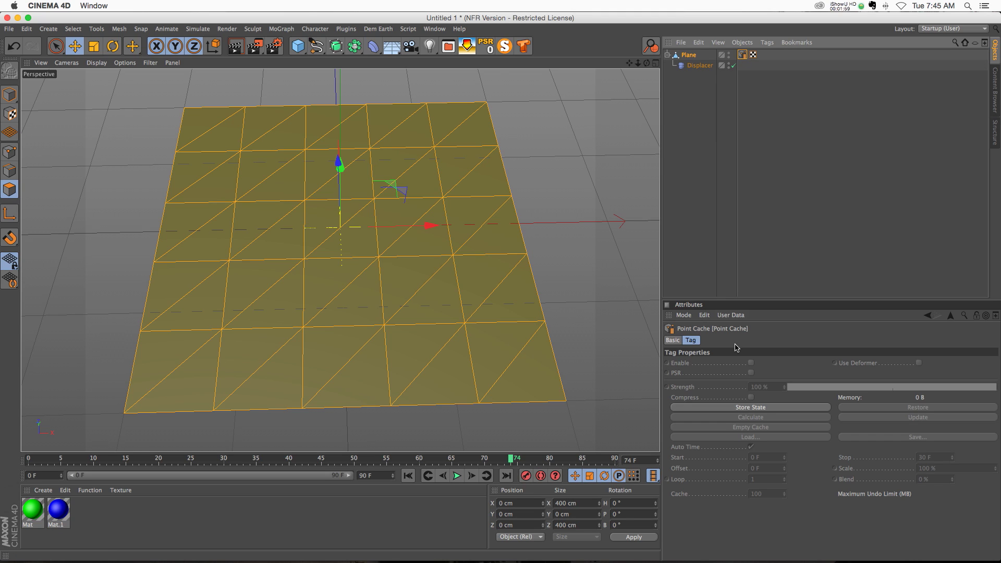
Store the Plane's state in the Point Cache tag, calculate the cache, and preview the cached animation
left_click(752, 410)
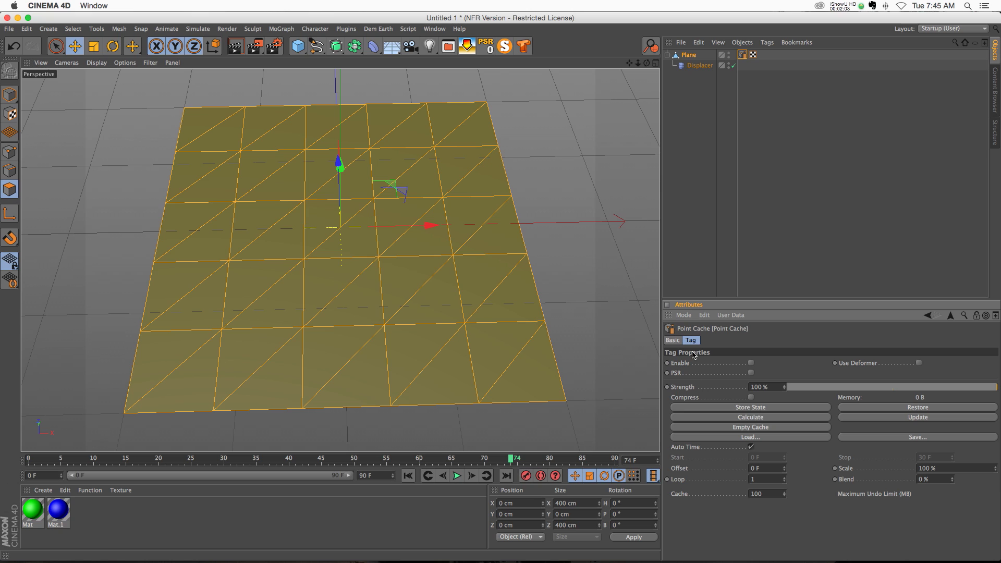
left_click(741, 418)
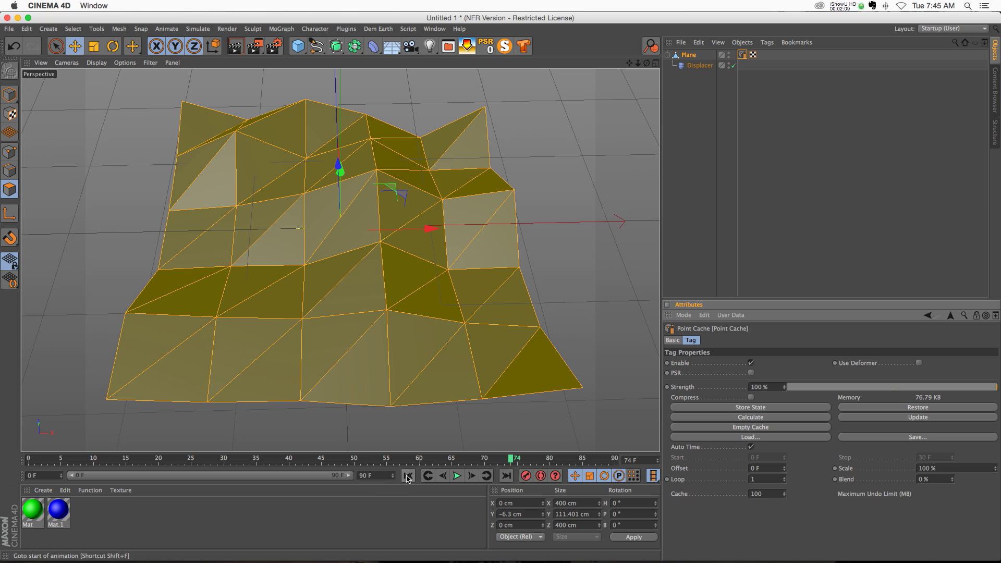
left_click(457, 475)
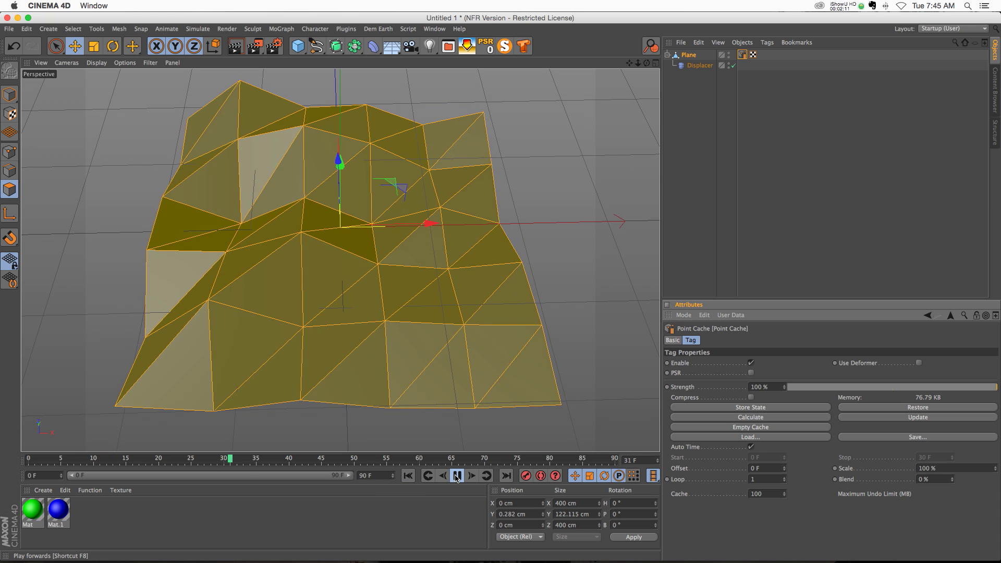
left_click(457, 475)
Delete the Displacer from under the Plane and play the cached animation from the start
left_click(704, 174)
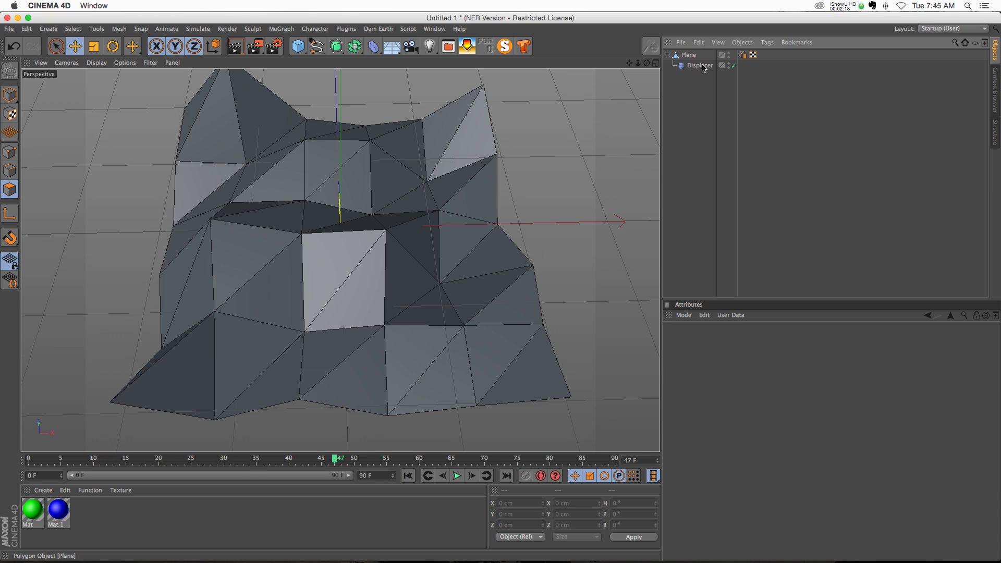
left_click(698, 66)
key("Delete")
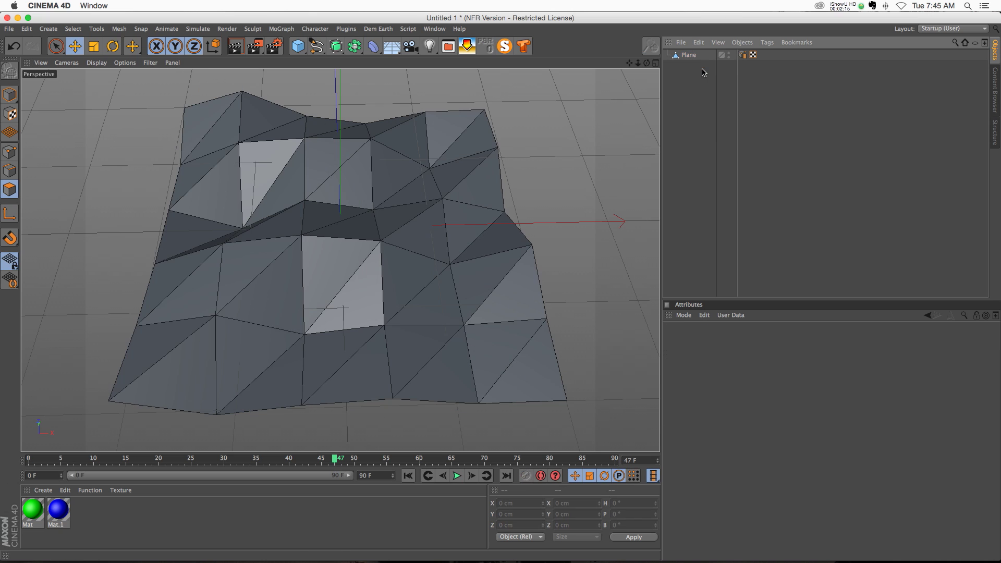
left_click(408, 475)
left_click(457, 476)
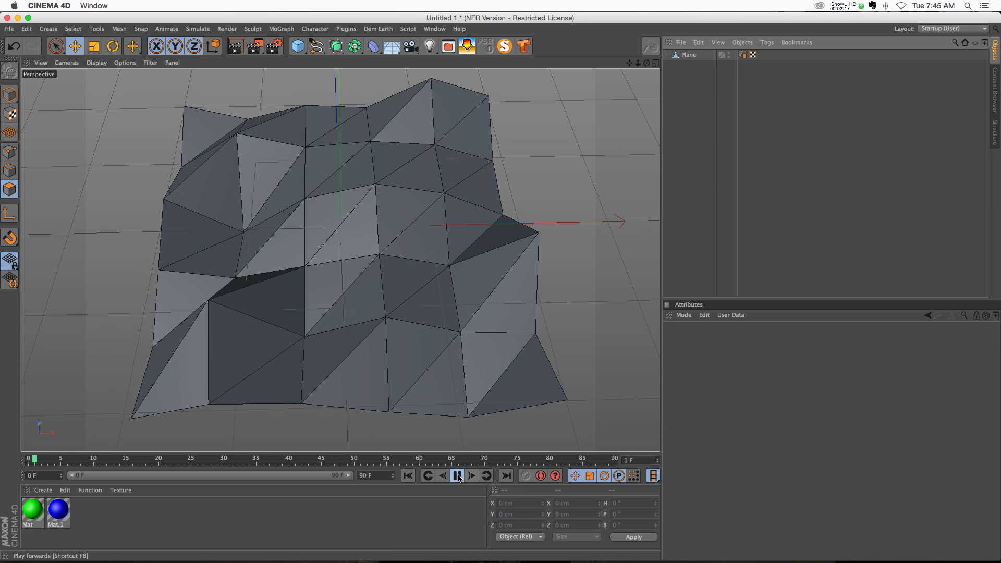
Inspect the Plane's Point Cache tag, select a central polygon, and replay the cached animation from frame 0 to check the editable mesh follows it
left_click(742, 55)
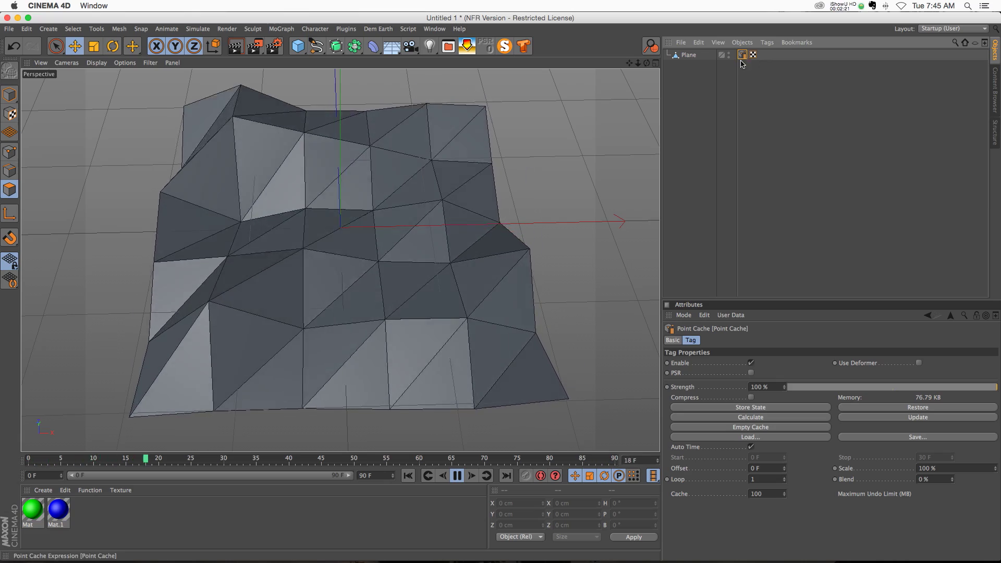
left_click(696, 56)
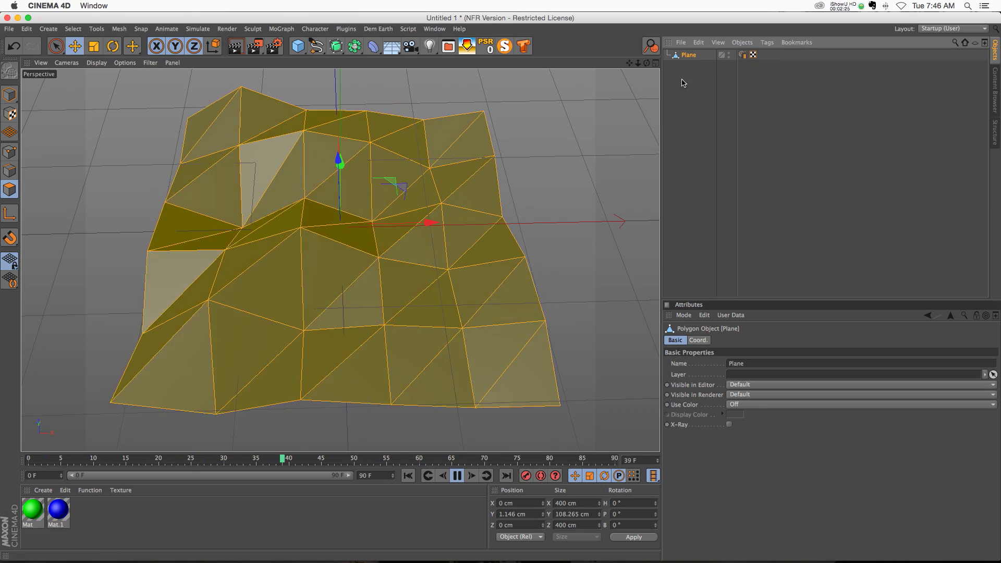
key("F8")
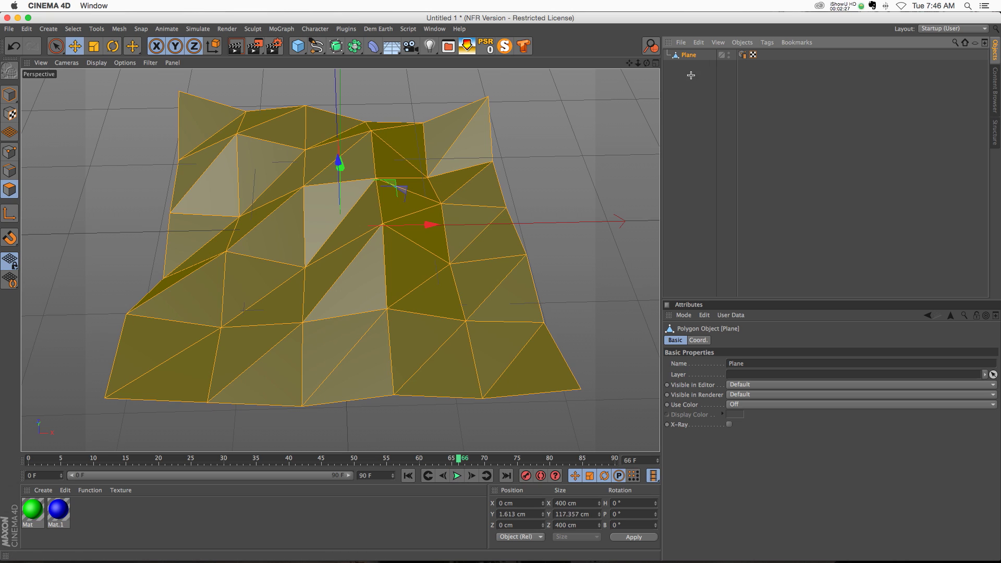
left_click(333, 217)
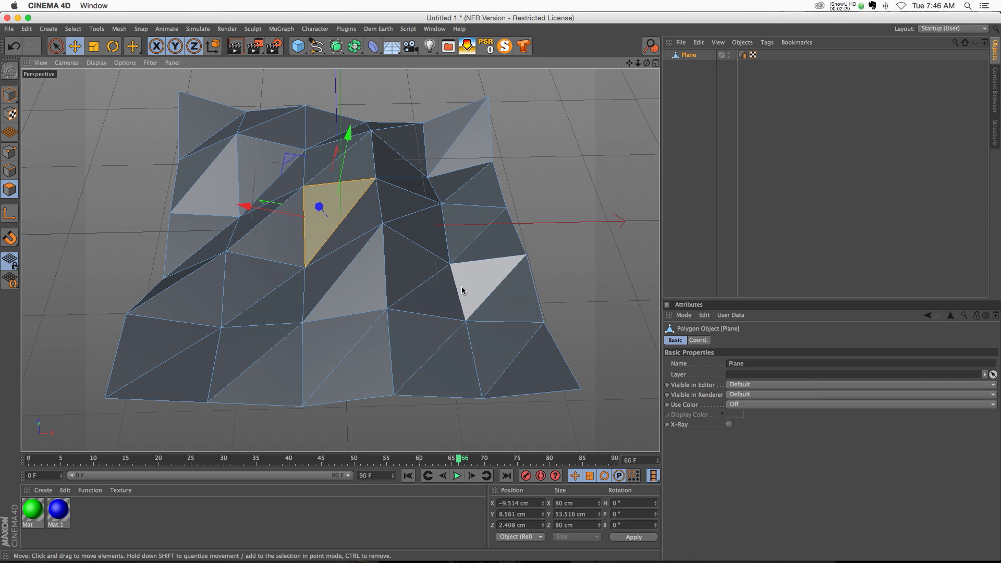
left_click_drag(356, 459, 29, 459)
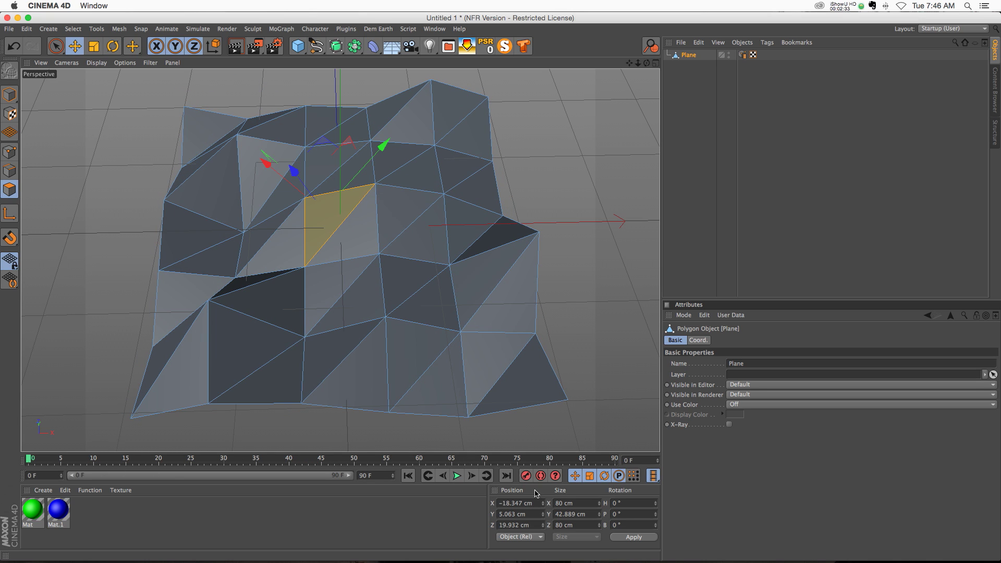
left_click(456, 475)
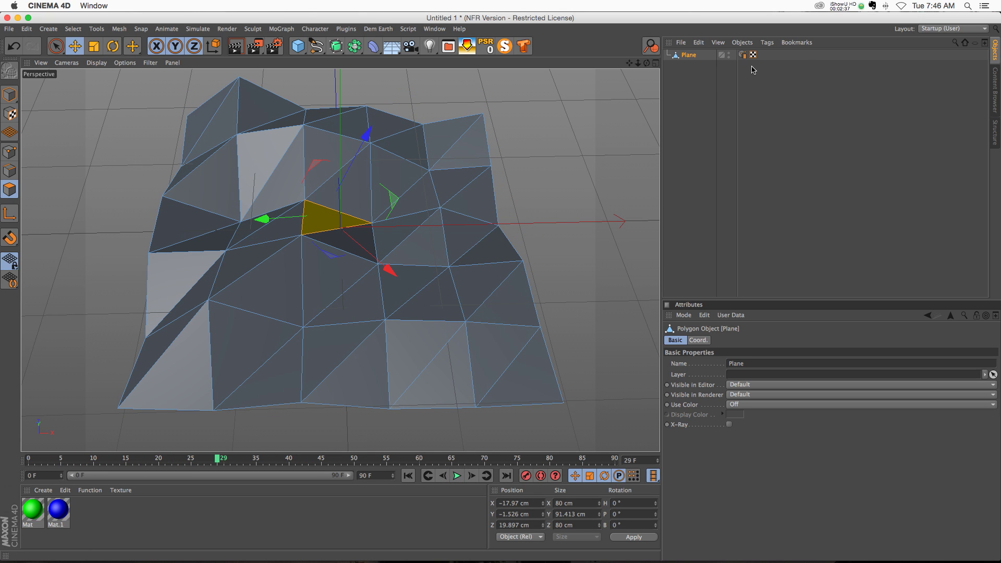
Select two adjacent polygons just beside the Plane's centre and try to store them with Set Selection
left_click(703, 90)
left_click(689, 55)
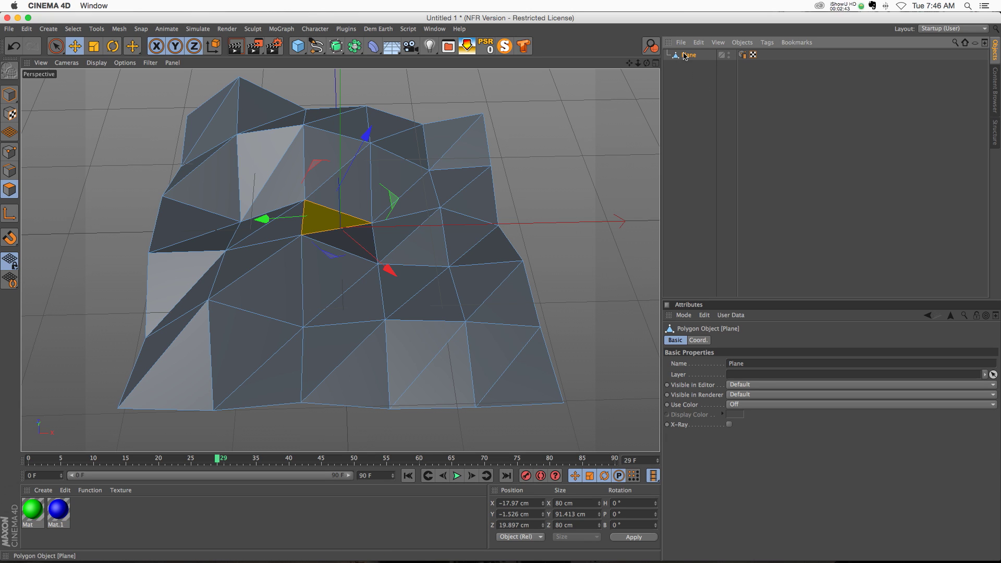
left_click(421, 188)
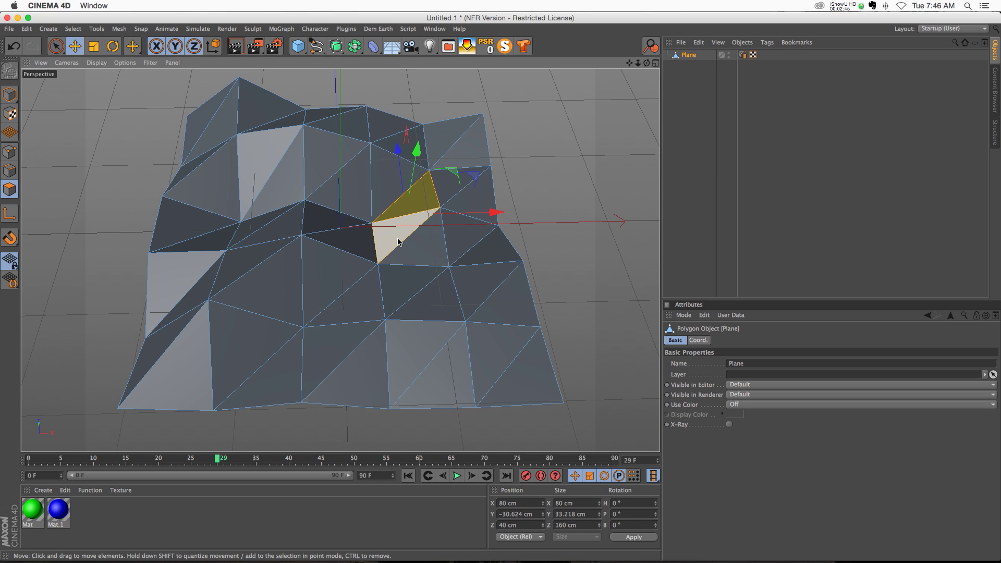
left_click(70, 28)
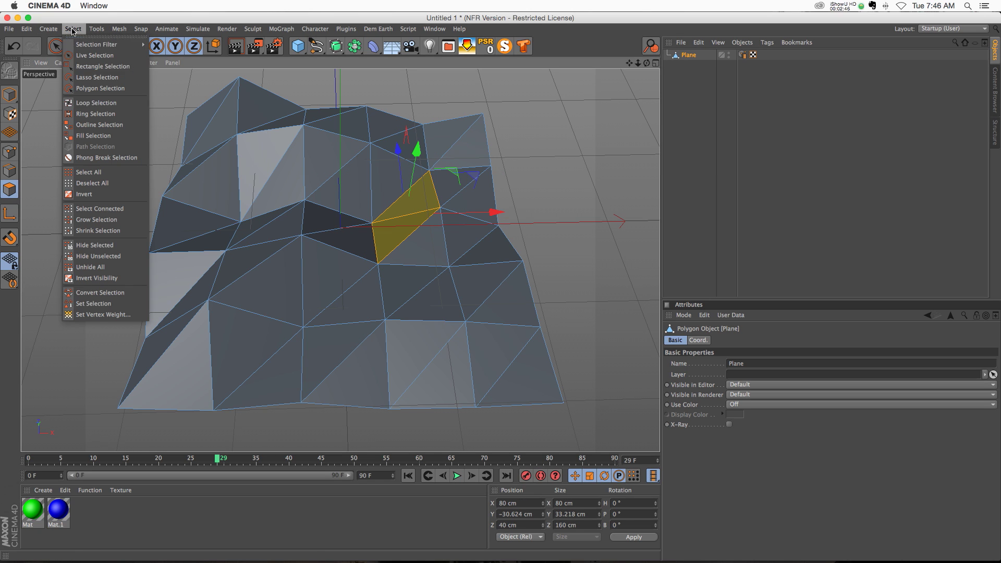
left_click(102, 303)
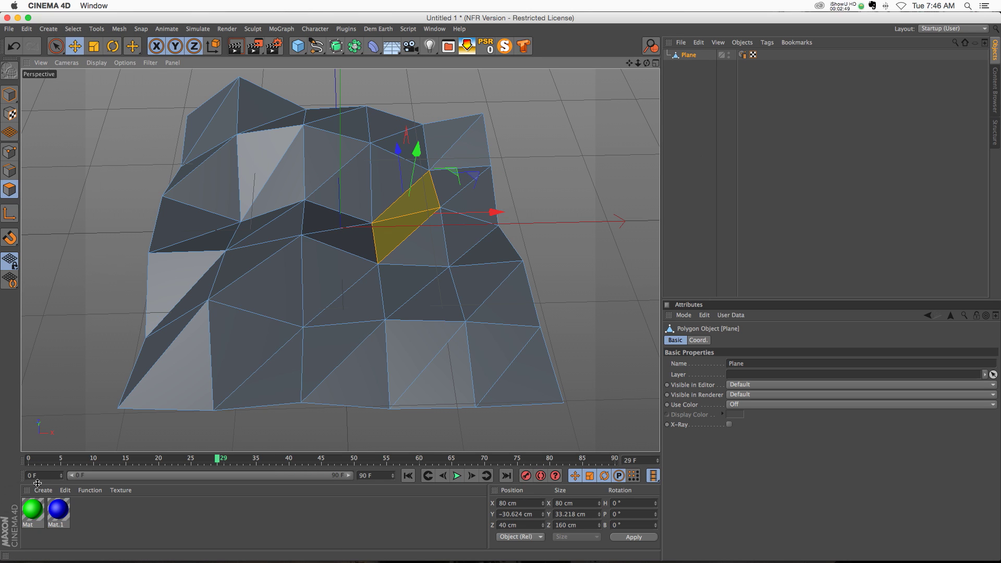
Select three adjacent polygons at the Plane's centre, assign the green Mat material to them, and inspect the resulting polygon selection tag
left_click_drag(26, 527, 174, 388)
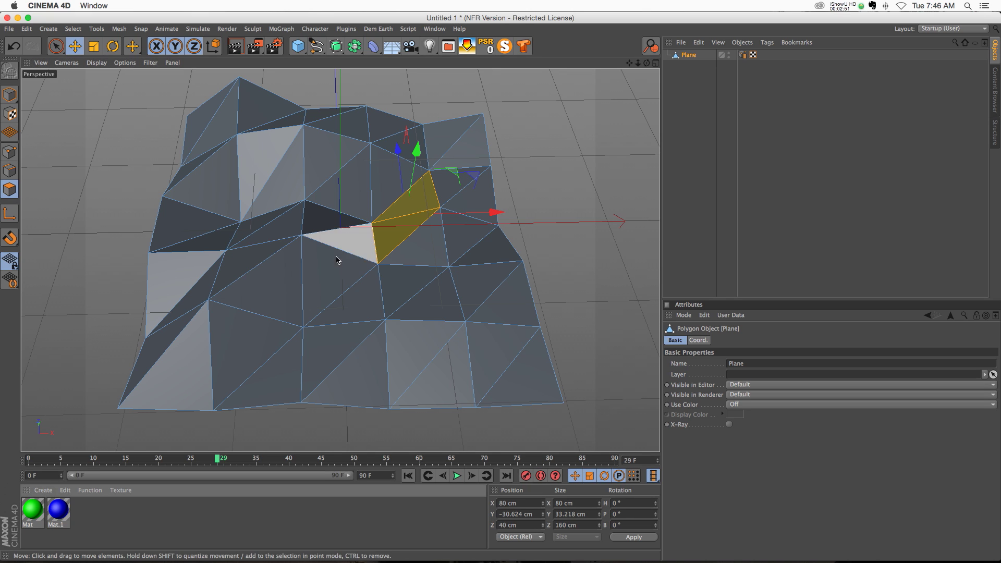
left_click(349, 211)
left_click(354, 225, "shift")
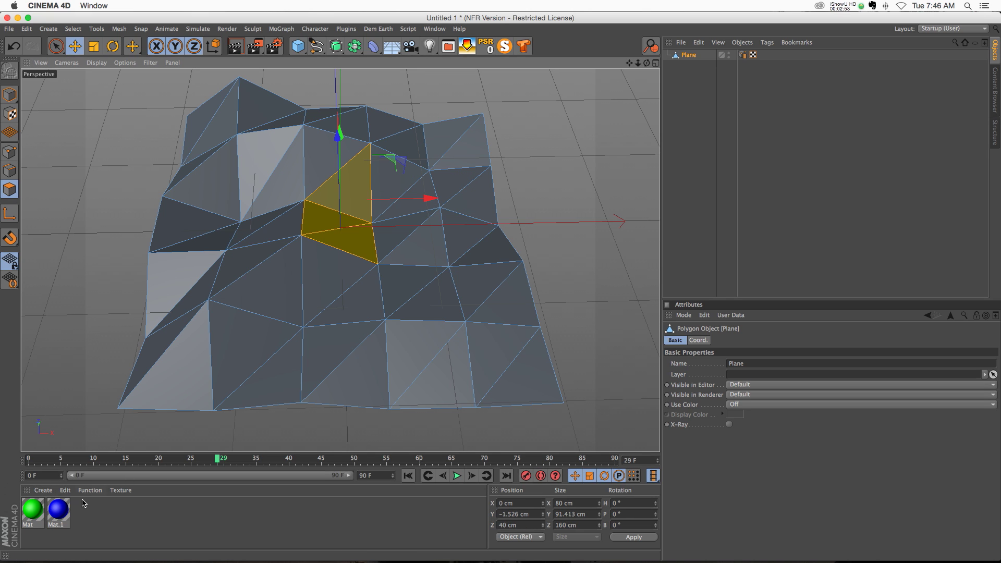
left_click_drag(32, 513, 255, 278)
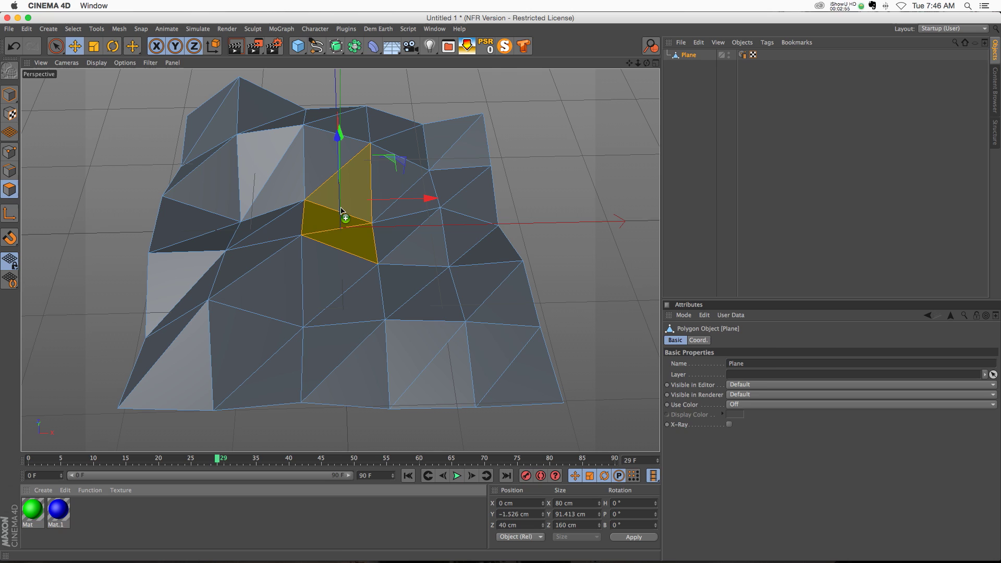
left_click_drag(341, 211, 342, 212)
left_click(732, 178)
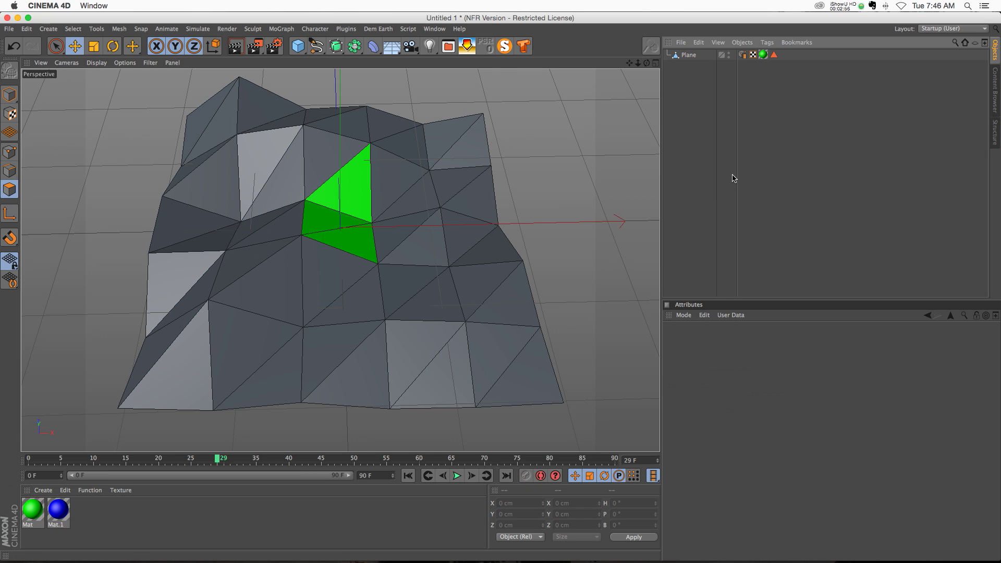
left_click(775, 55)
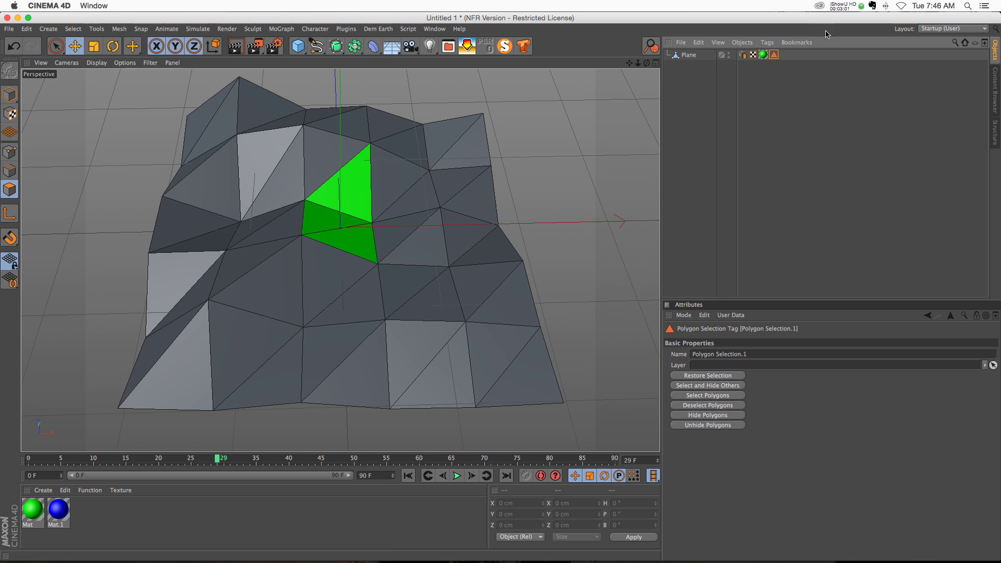
Select four adjacent polygons near the Plane's front edge and assign a material to them
left_click(689, 56)
left_click(266, 338)
left_click(281, 377, "shift")
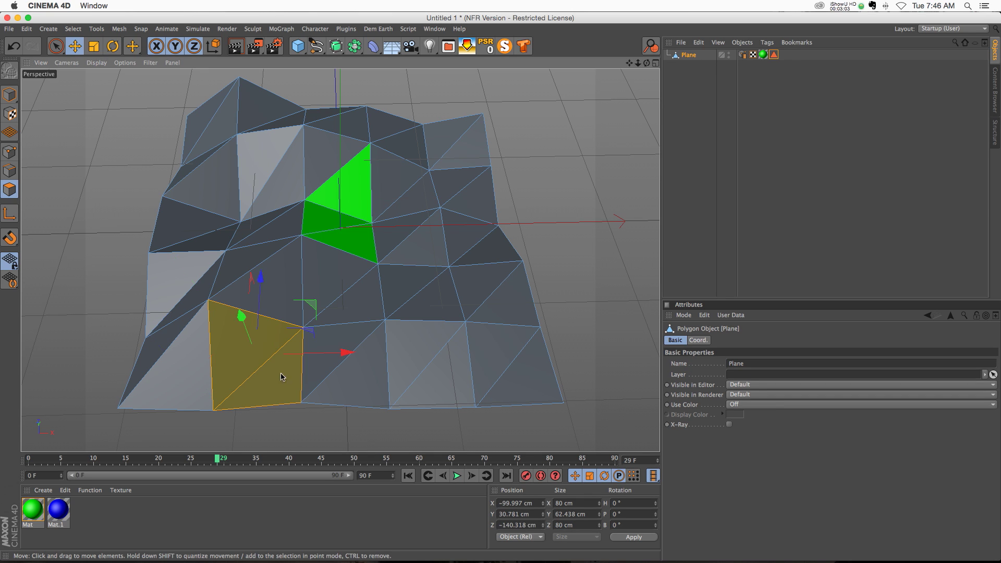
left_click(347, 308, "shift")
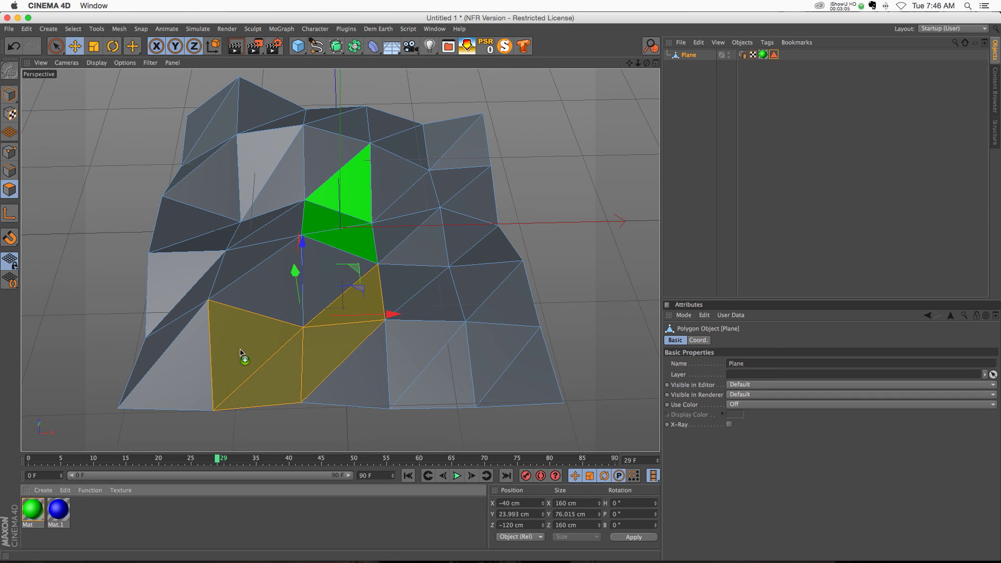
left_click_drag(241, 353, 241, 354)
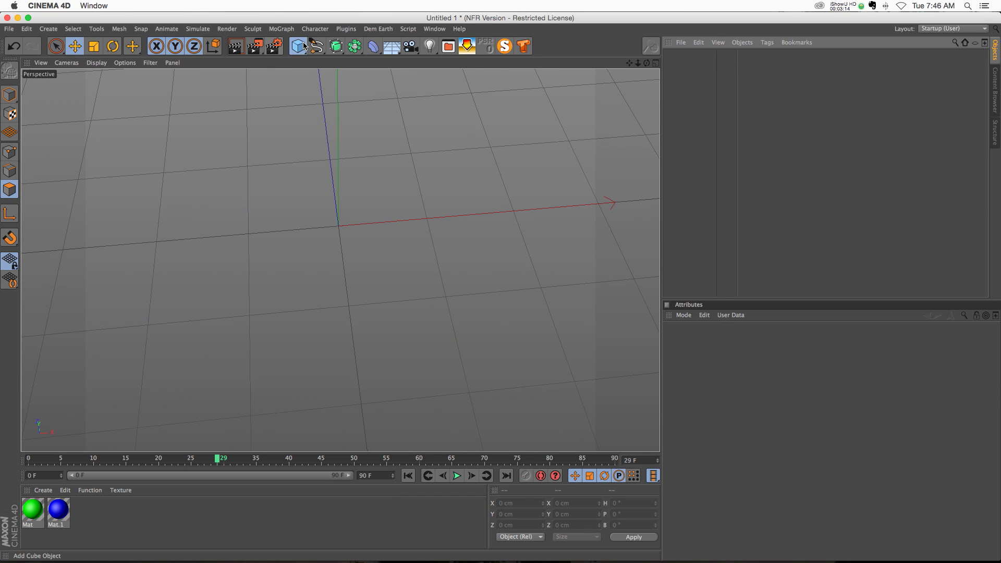
Add a Plane primitive with 5 width segments and 5 height segments, and make it editable
left_click(297, 46)
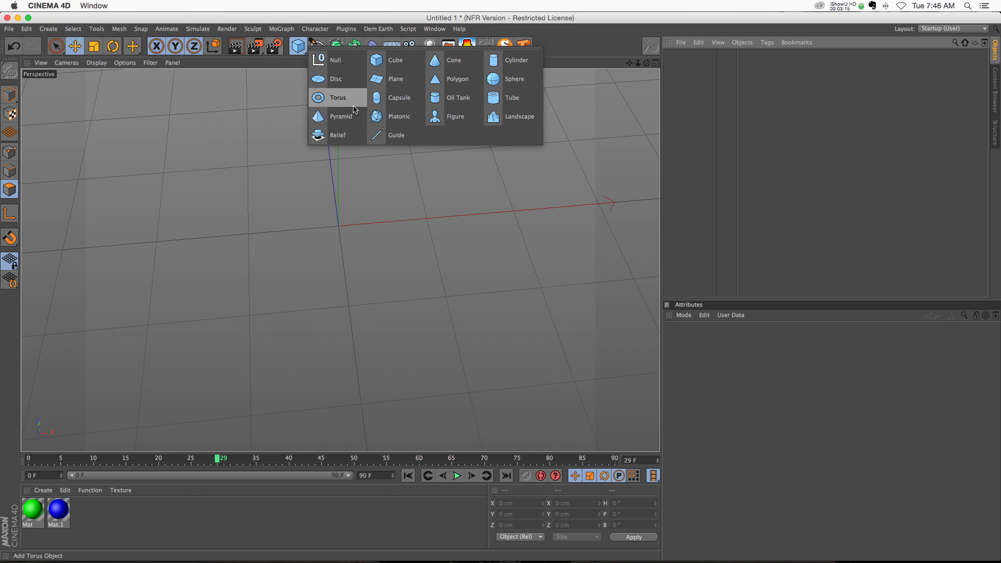
left_click(393, 79)
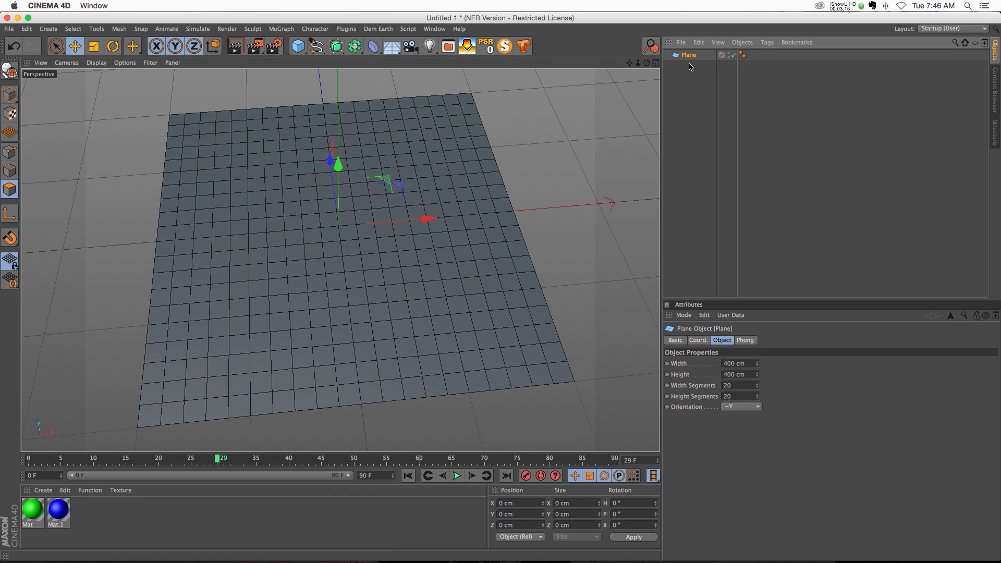
left_click(740, 384)
type("5")
key("Tab")
type("5")
key("Return")
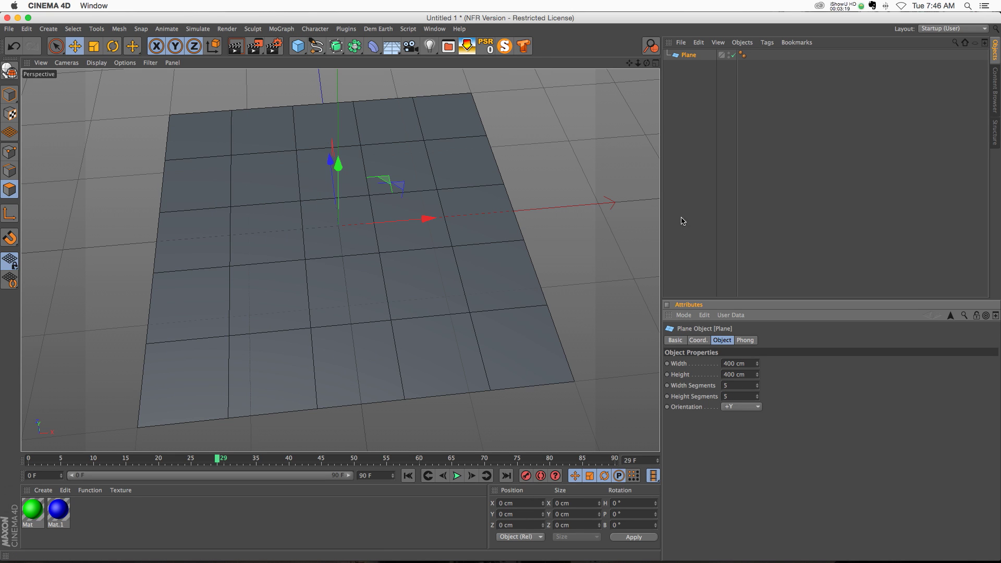
key("c")
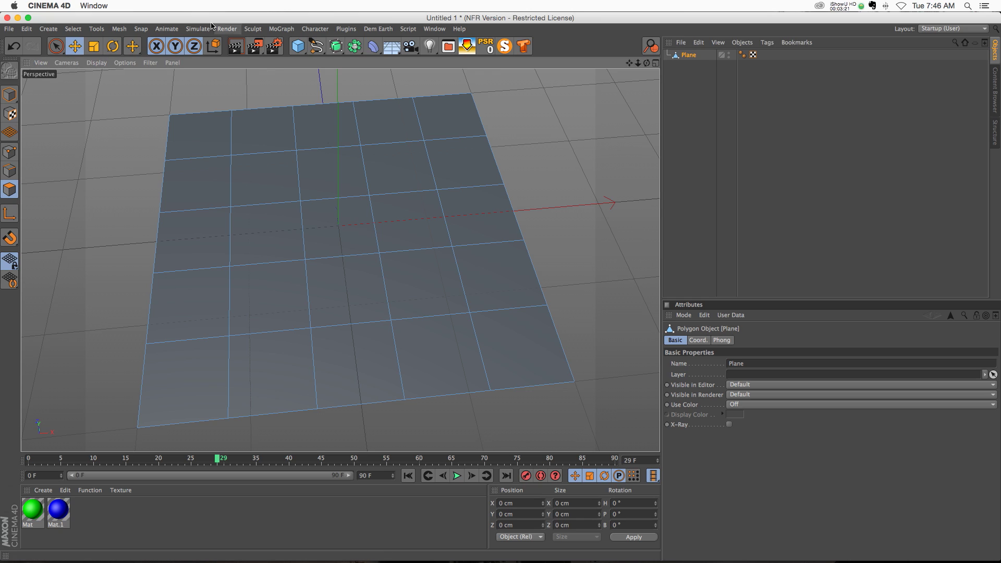
Add a Random effector as a child of the Plane and set its deformation to Point
left_click(283, 30)
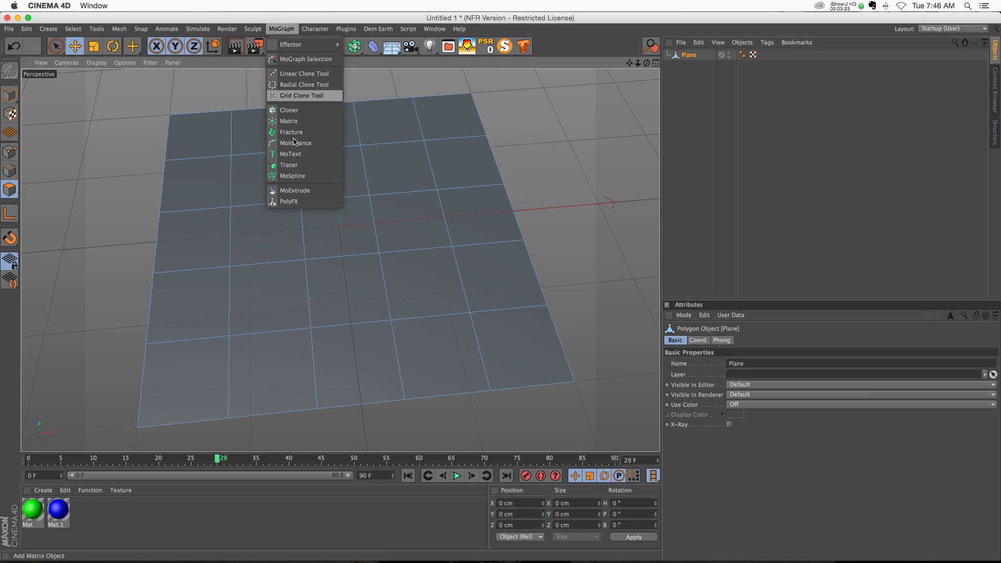
mouse_move(297, 44)
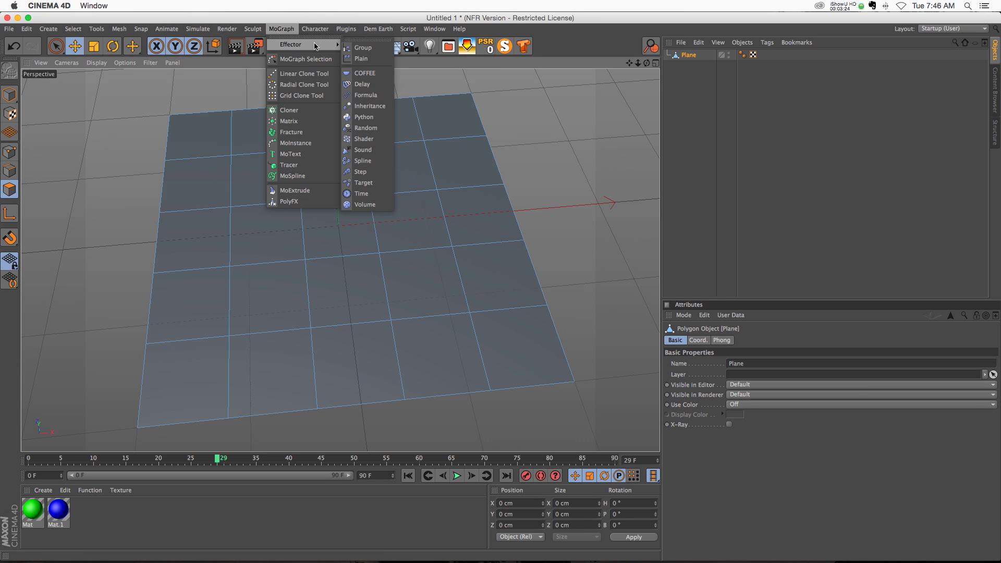
left_click(365, 127)
left_click_drag(691, 55, 688, 66)
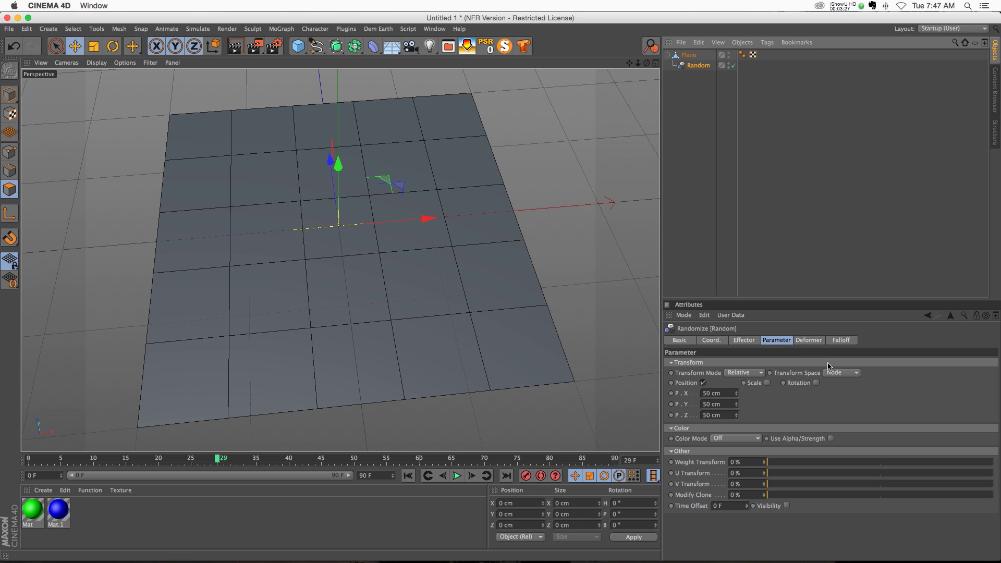
left_click(807, 341)
left_click(718, 361)
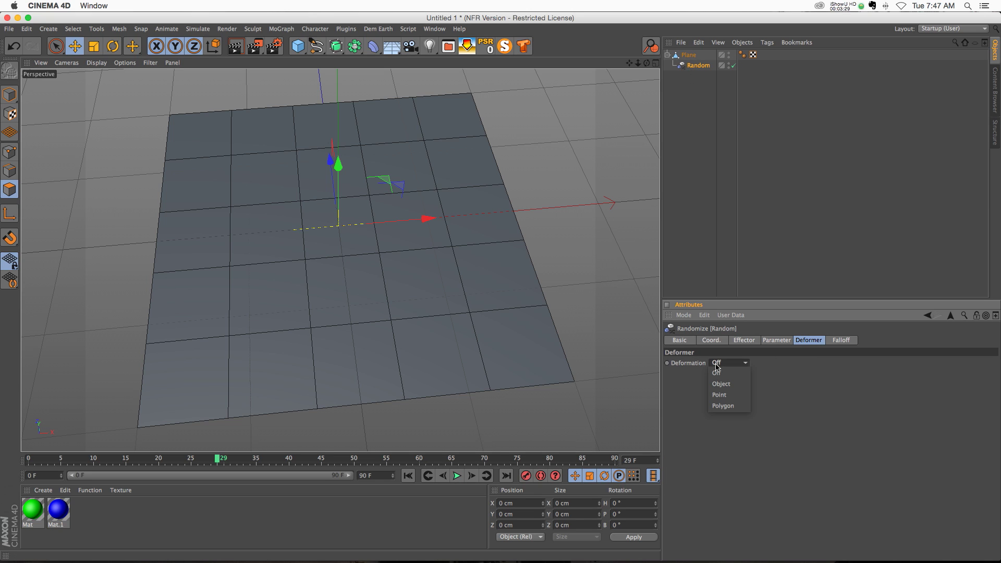
left_click(723, 395)
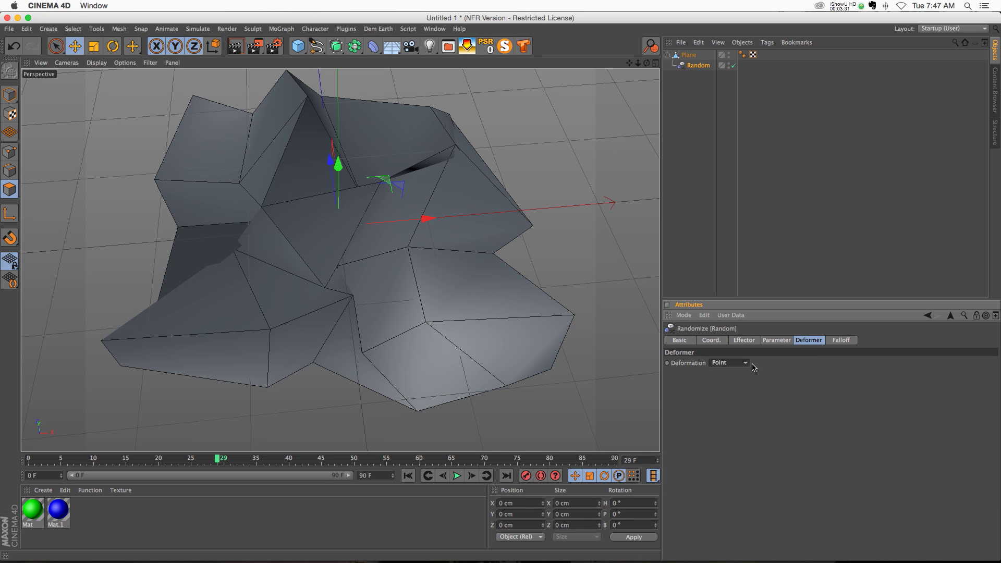
Set the Random effector's strength to 34% and delete the Phong tag from the Plane
left_click(775, 341)
left_click(745, 341)
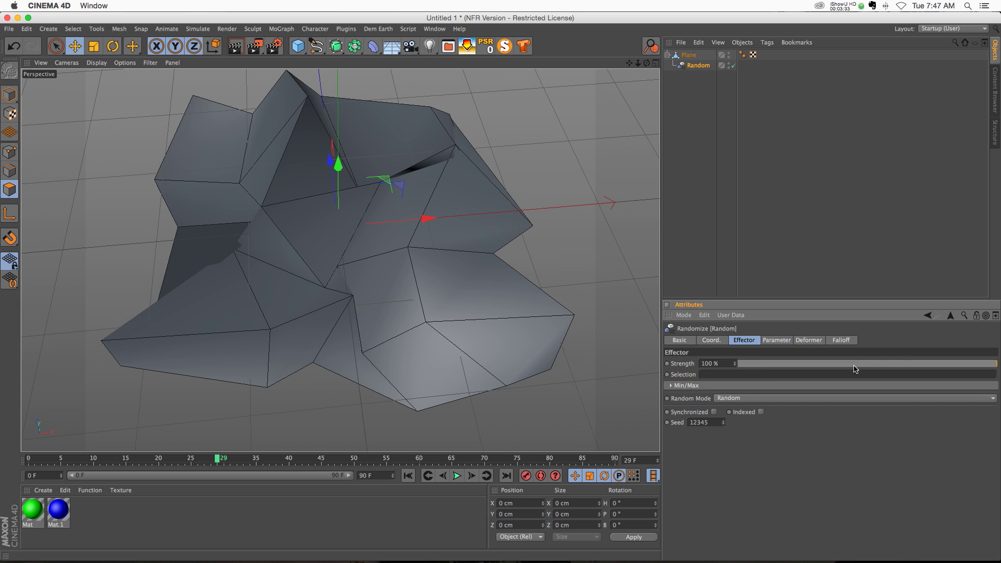
left_click_drag(855, 365, 829, 364)
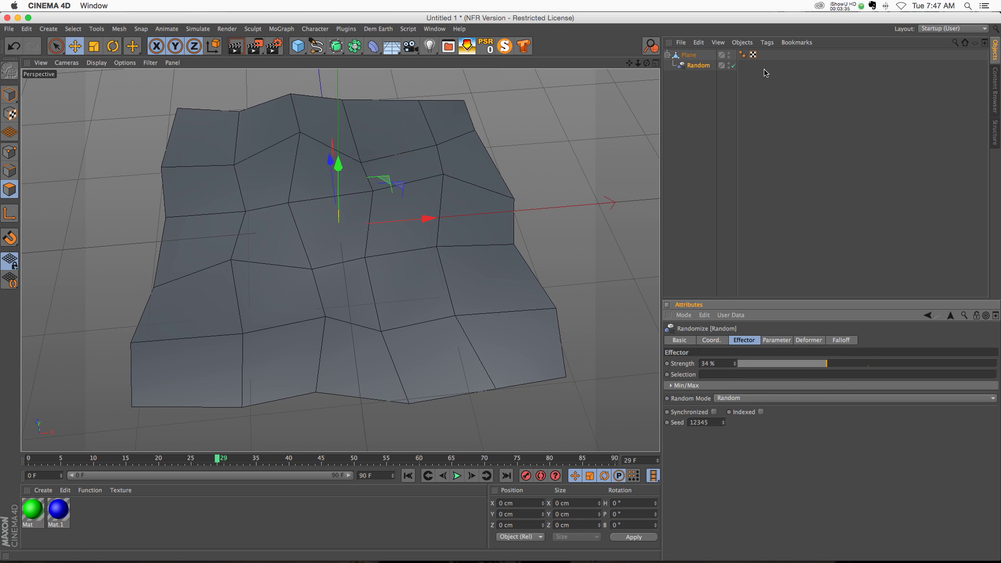
left_click(742, 54)
key("Delete")
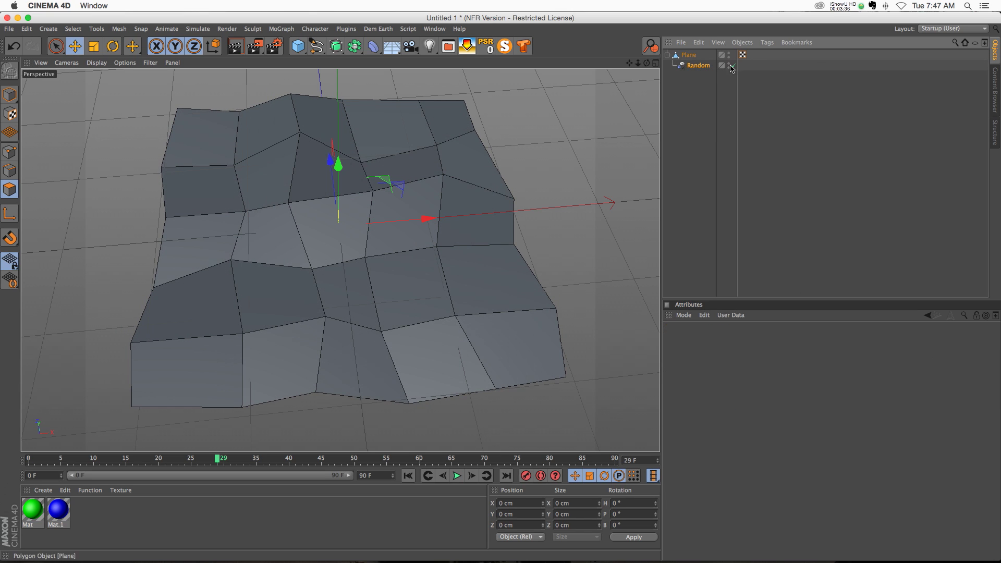
Set the Random effector's random mode to Noise
left_click(692, 65)
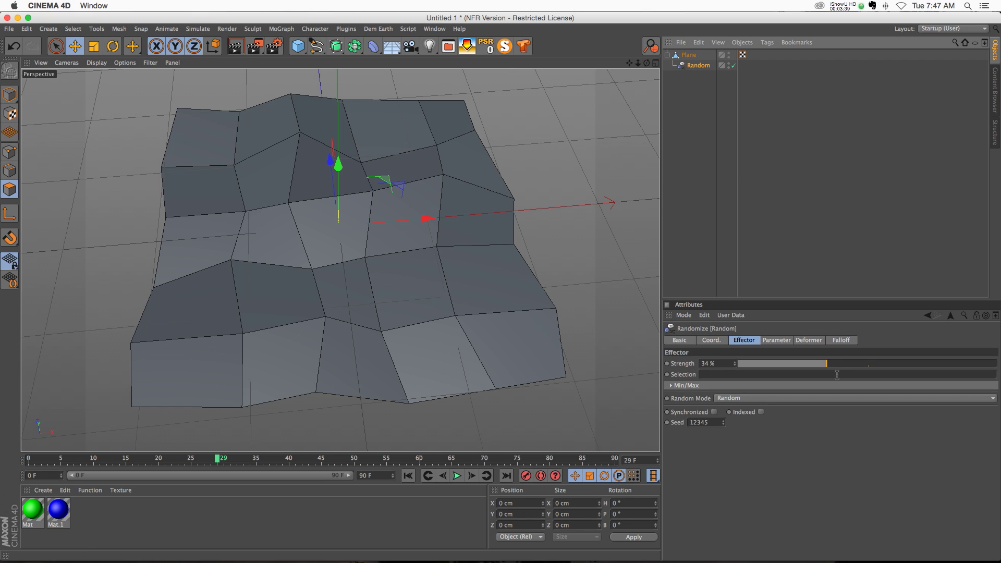
left_click(776, 340)
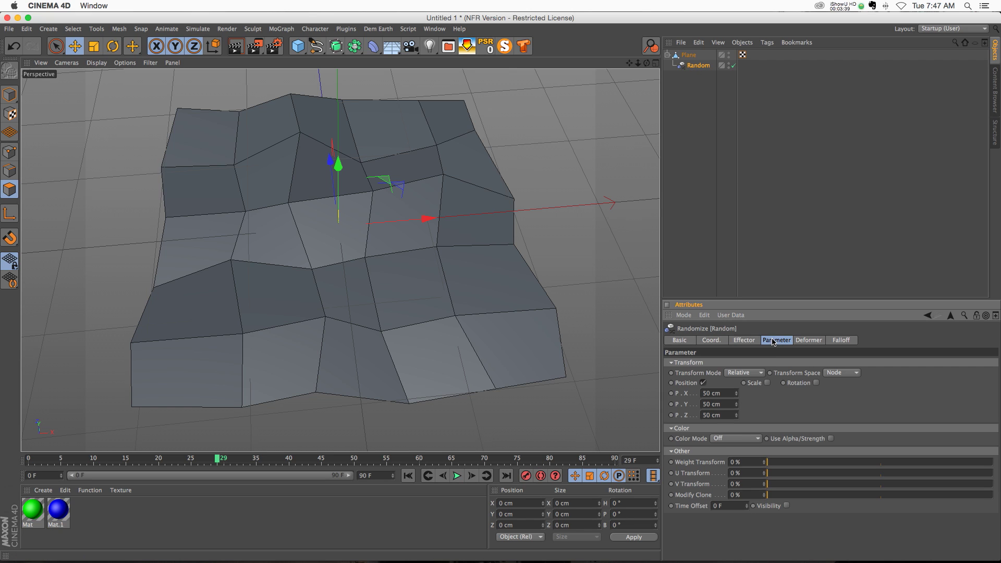
left_click(720, 442)
left_click(744, 340)
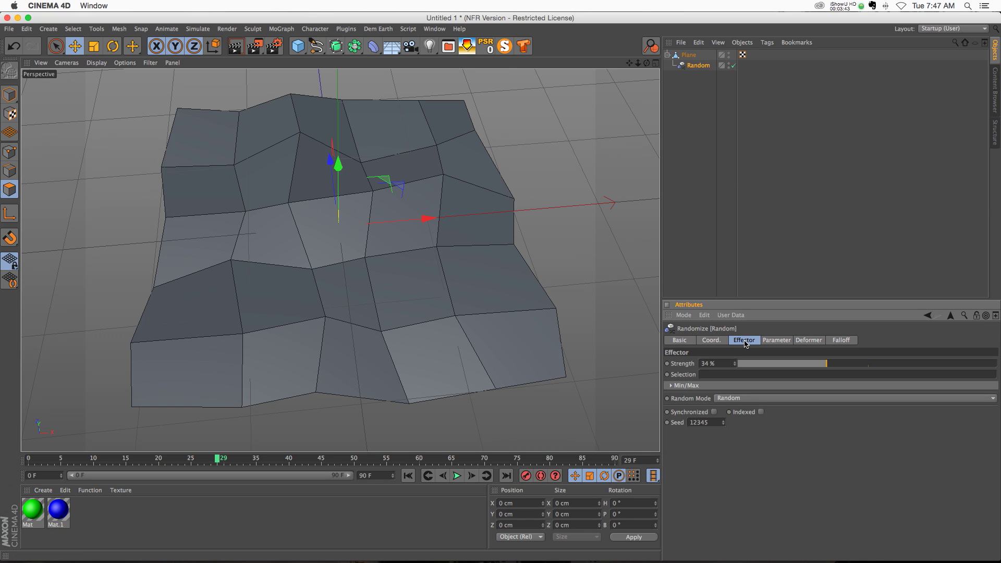
left_click(725, 400)
left_click(730, 432)
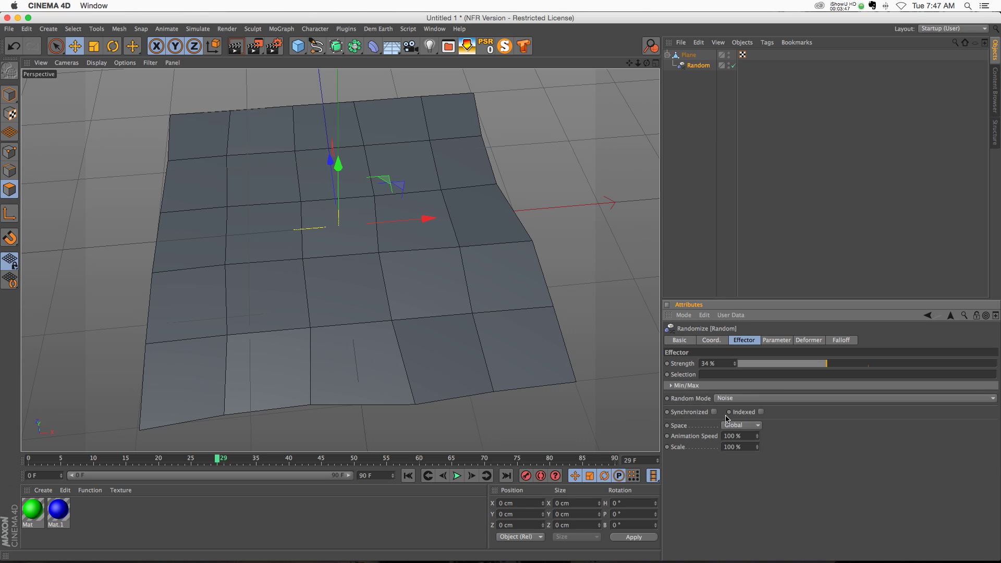
Play the animation and set the Random effector's noise animation speed to 78% and scale to 160%
left_click(457, 475)
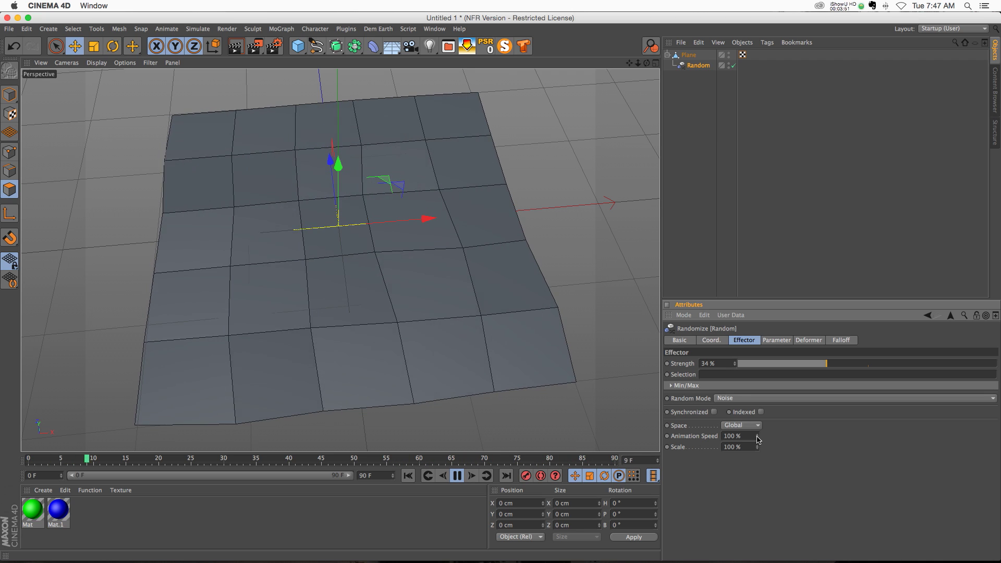
left_click_drag(757, 436, 756, 451)
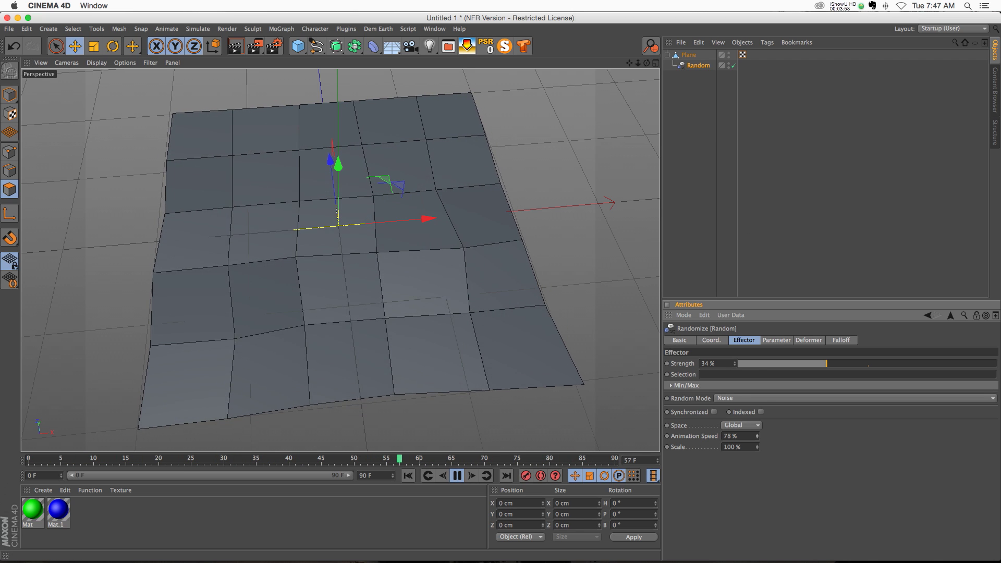
Raise the Random effector's Z position parameter to 489 cm and stop the playback
left_click(772, 340)
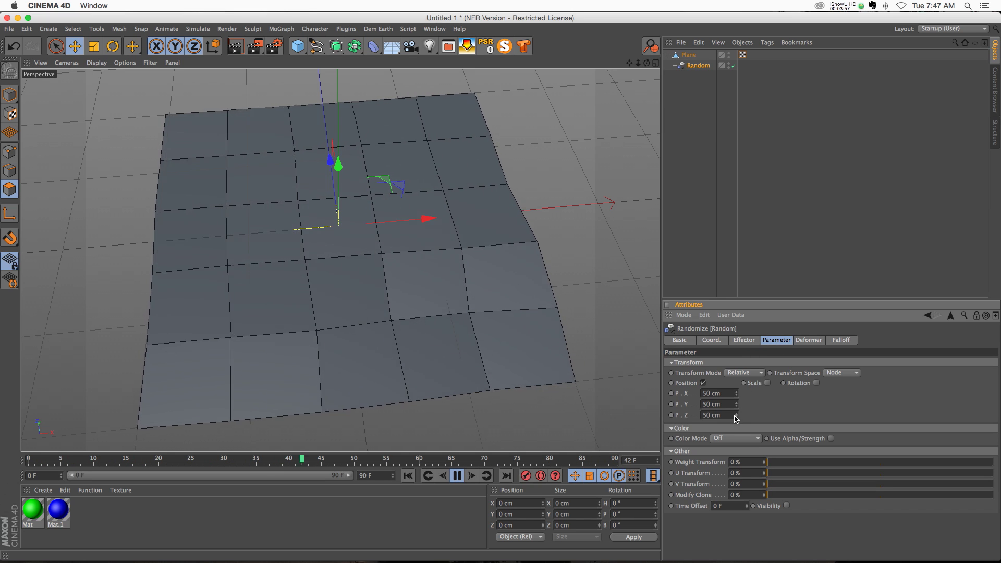
left_click_drag(735, 416, 736, 187)
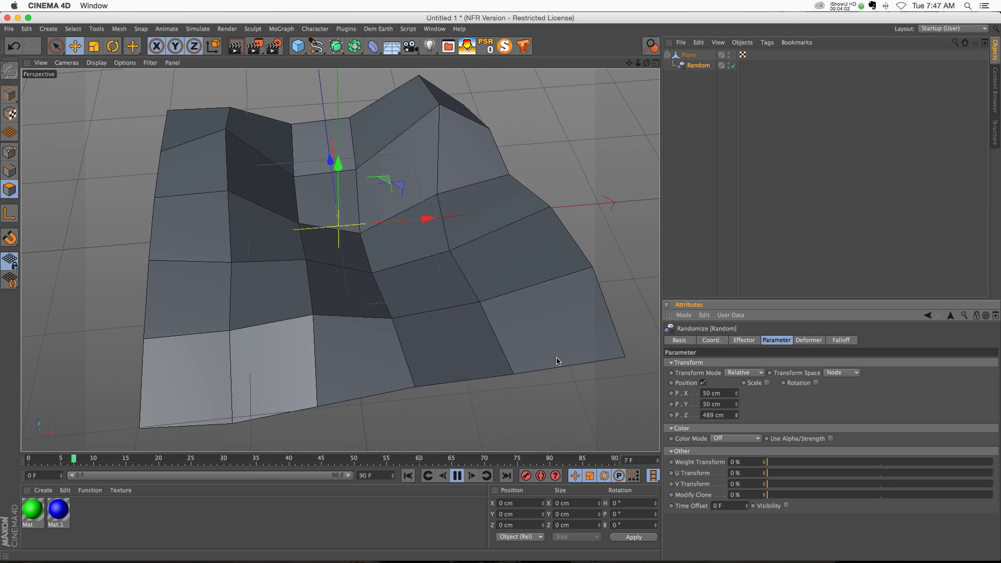
left_click(458, 475)
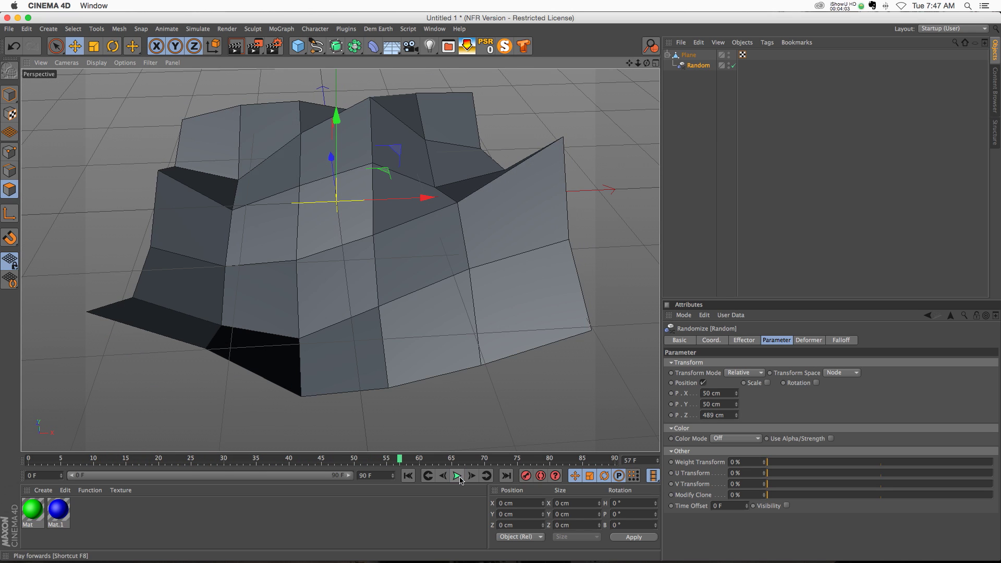
Disable the Random effector and triangulate all polygons of the Plane
left_click(733, 65)
left_click(691, 56)
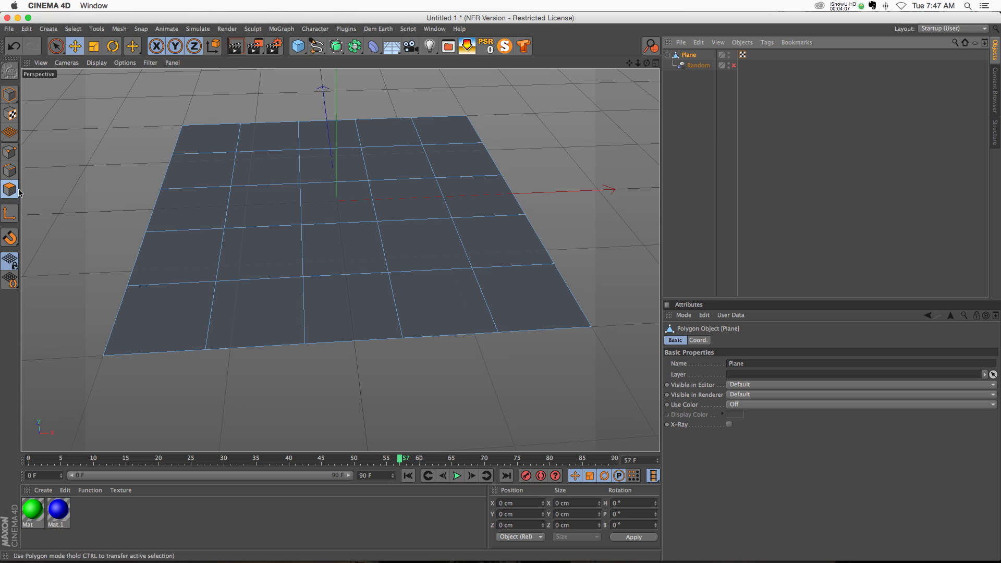
left_click(291, 174)
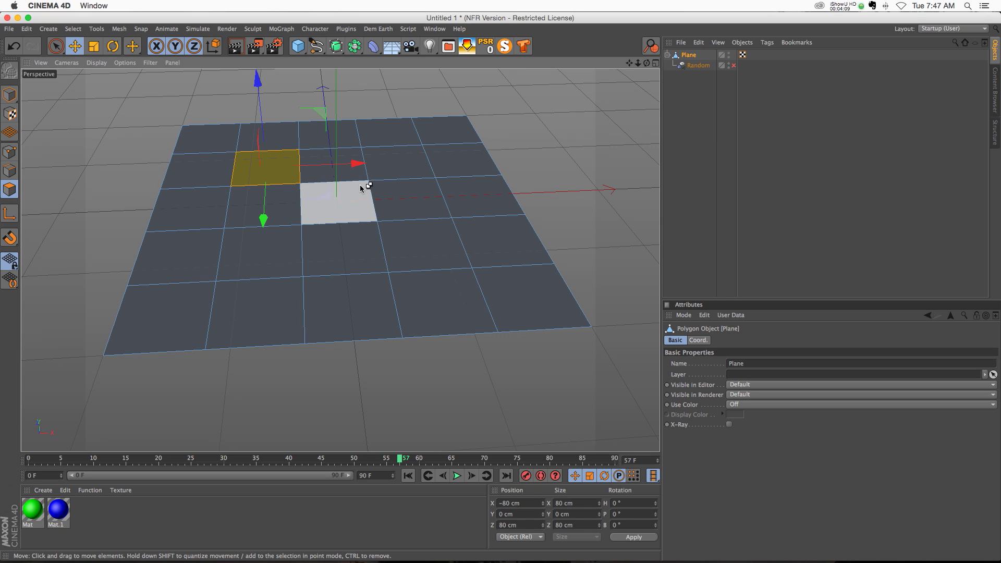
key("super+a")
left_click(113, 29)
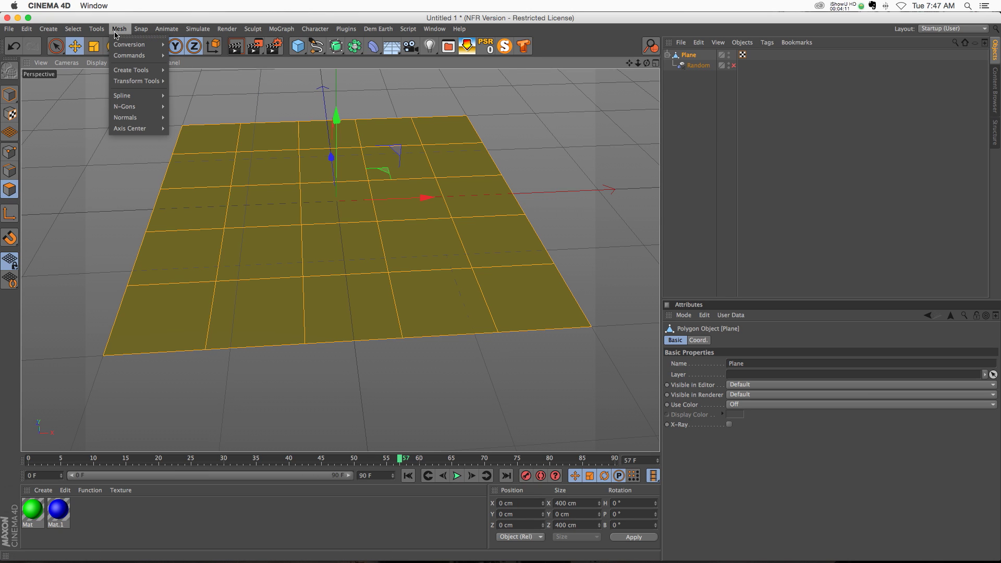
mouse_move(132, 53)
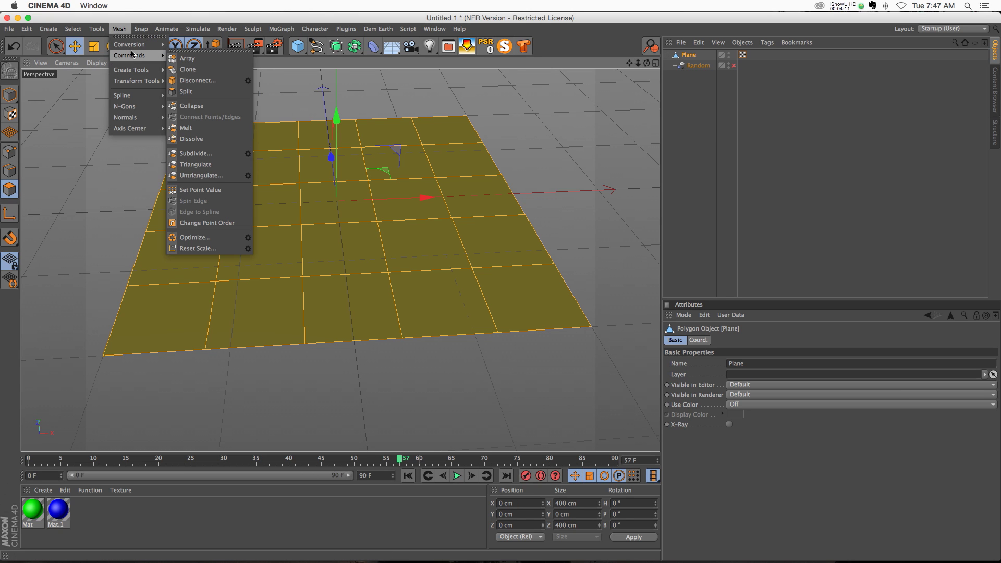
left_click(196, 164)
left_click(728, 106)
left_click(728, 106)
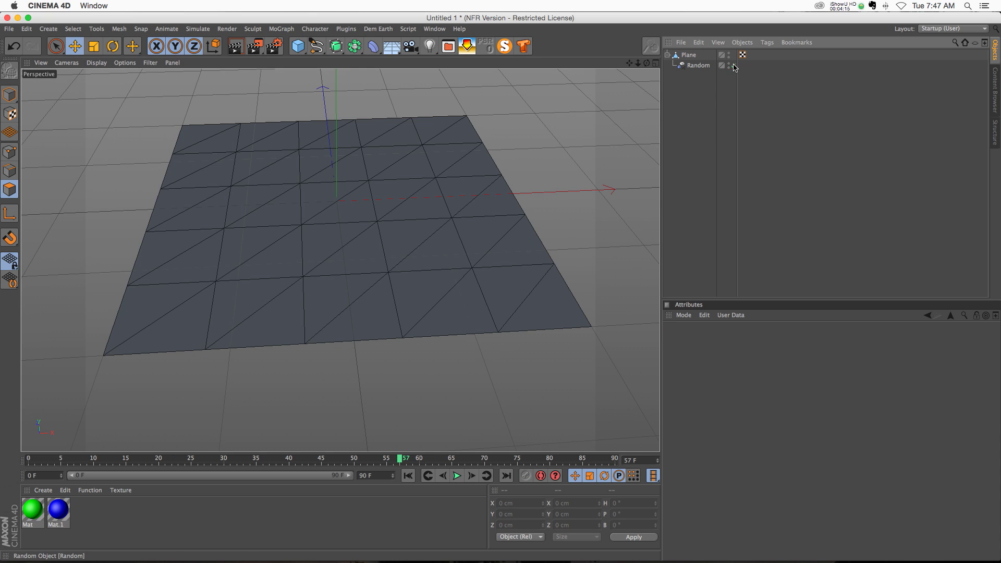
Re-enable the Random effector and preview the triangulated Plane's animation from the first frame
left_click(732, 65)
left_click(407, 476)
left_click(456, 475)
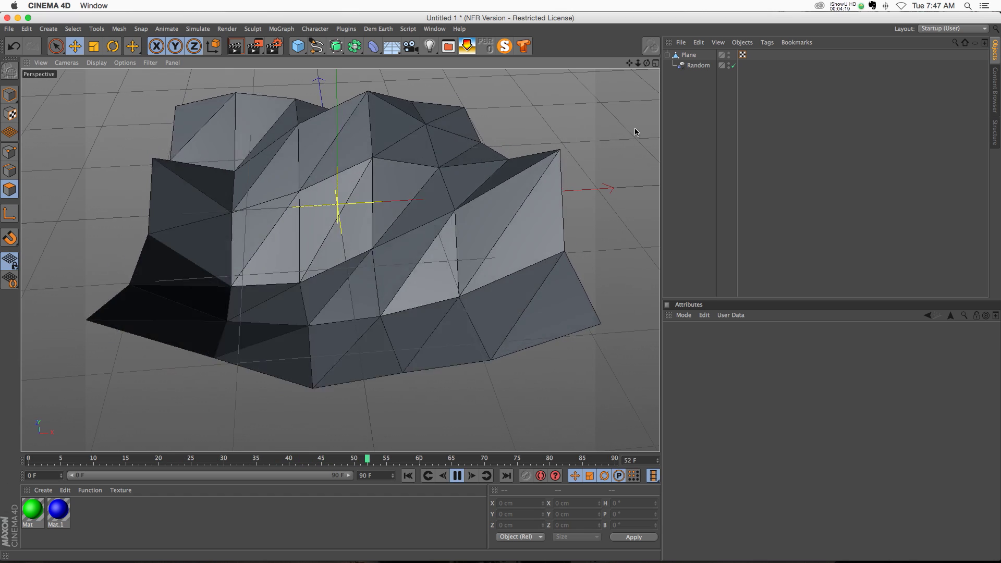
left_click(455, 476)
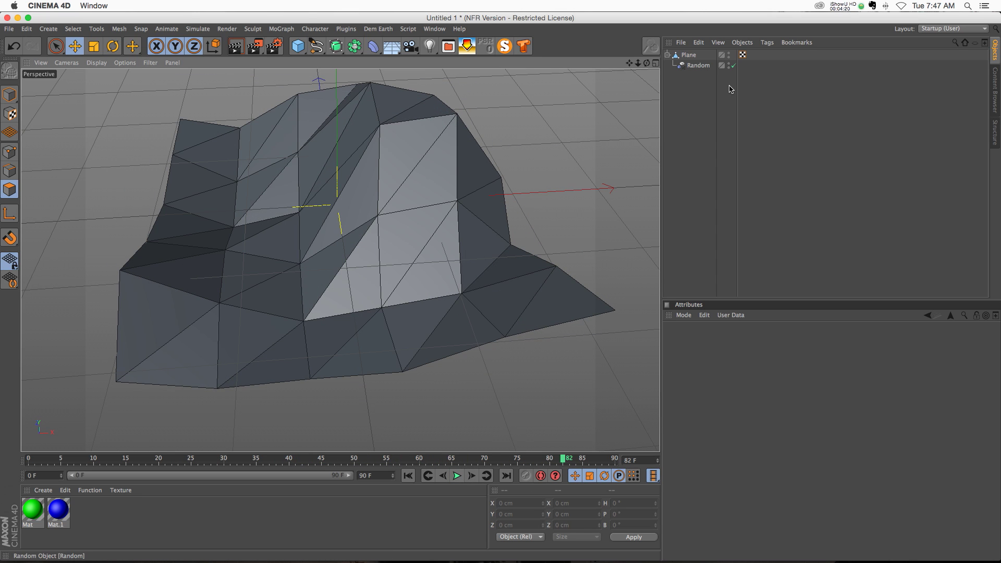
Add a Point Cache tag to the Plane, store its state and calculate the cache
left_click(689, 56)
right_click(689, 55)
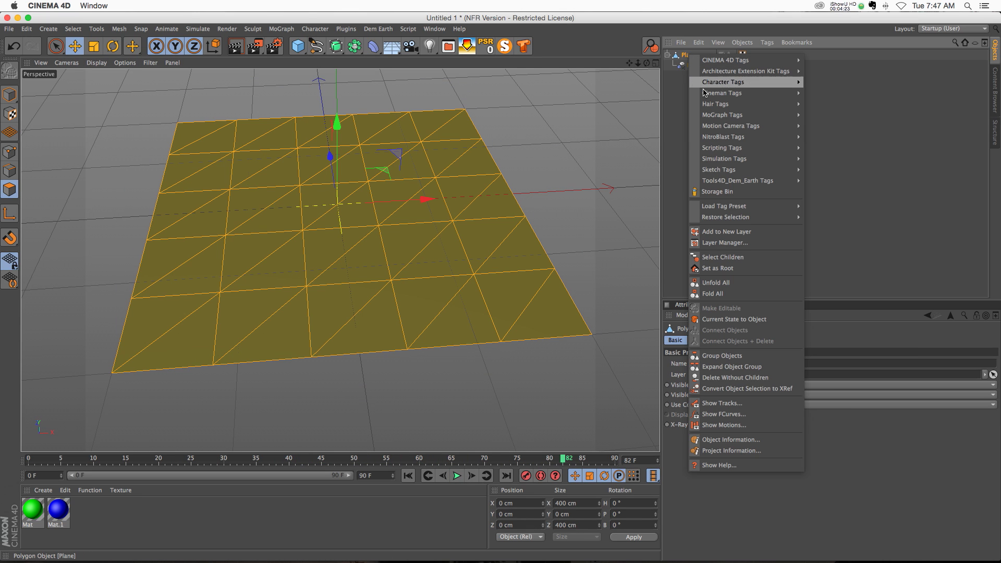
mouse_move(724, 85)
left_click(830, 136)
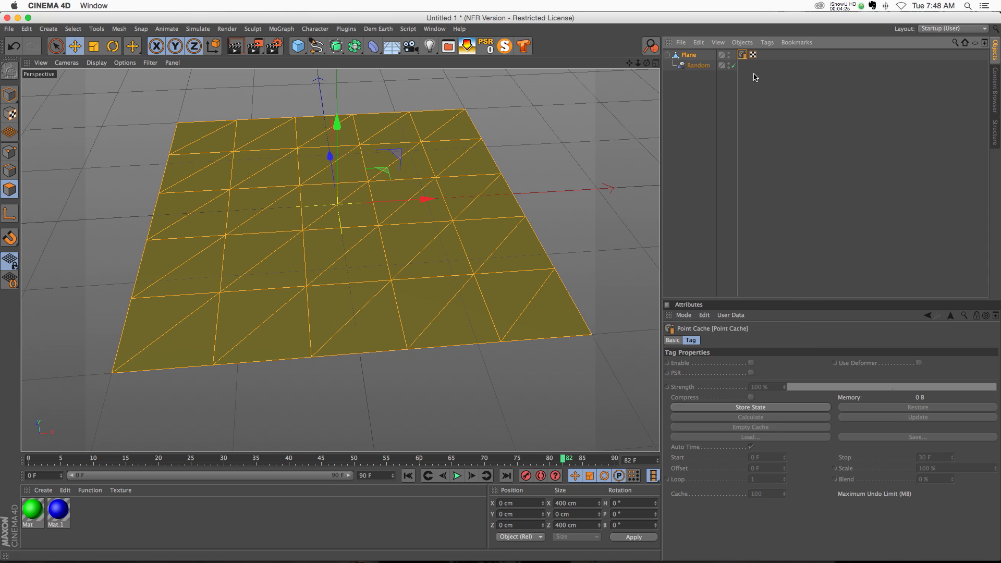
left_click(750, 409)
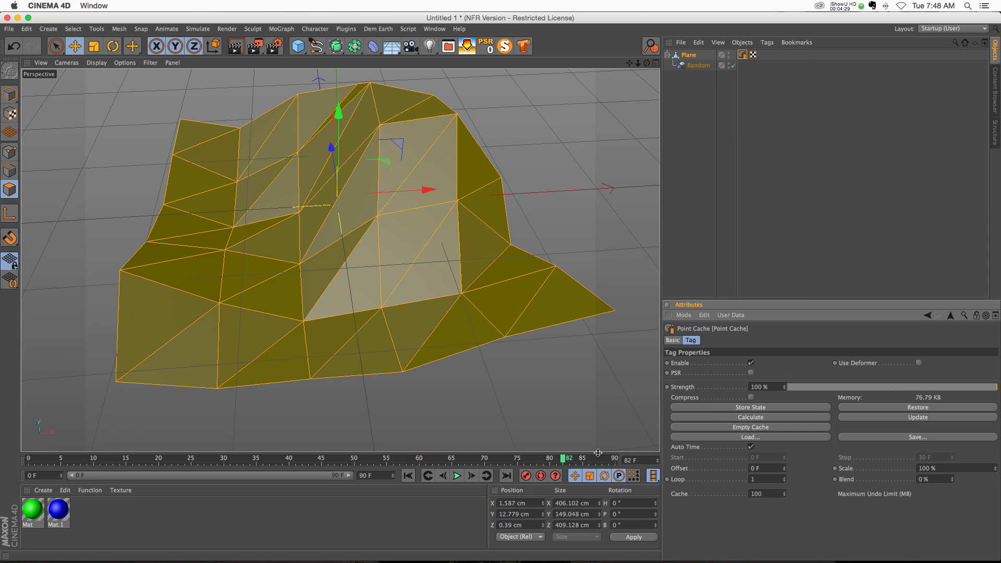
Delete the Random effector and play the Plane's cached animation from the first frame
left_click(701, 66)
key("Delete")
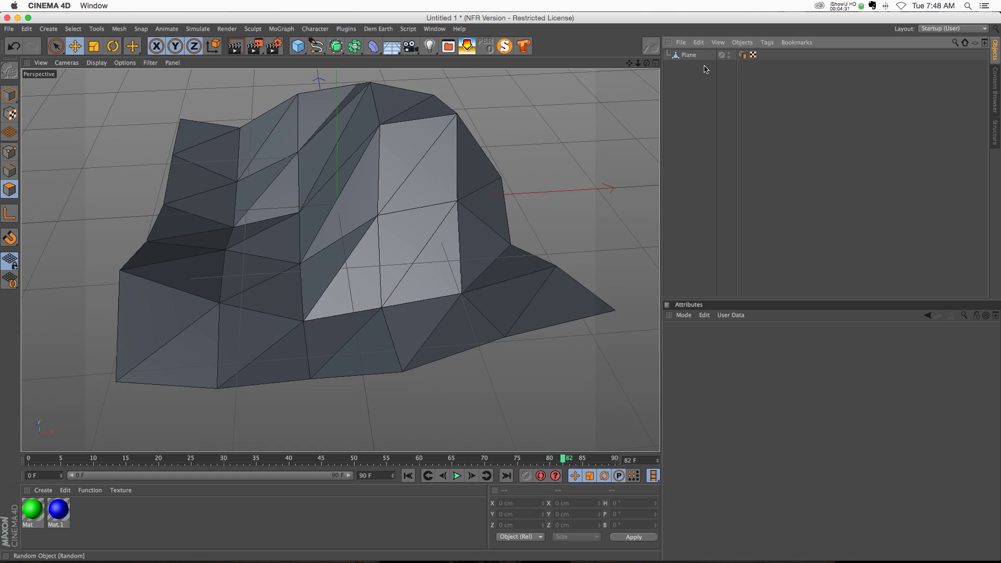
left_click(407, 476)
left_click(456, 475)
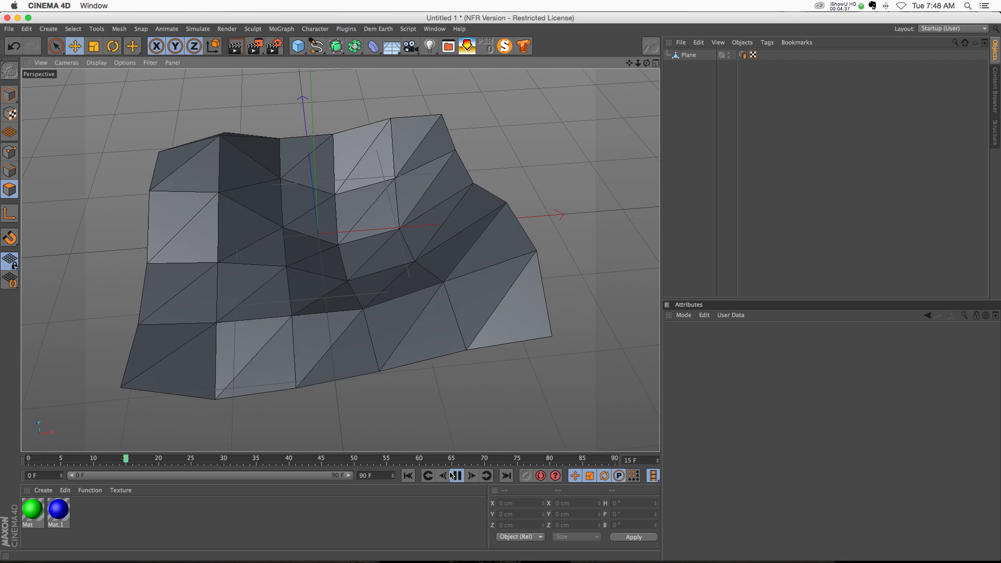
key("F8")
left_click_drag(373, 46, 328, 91)
left_click(283, 30)
mouse_move(291, 45)
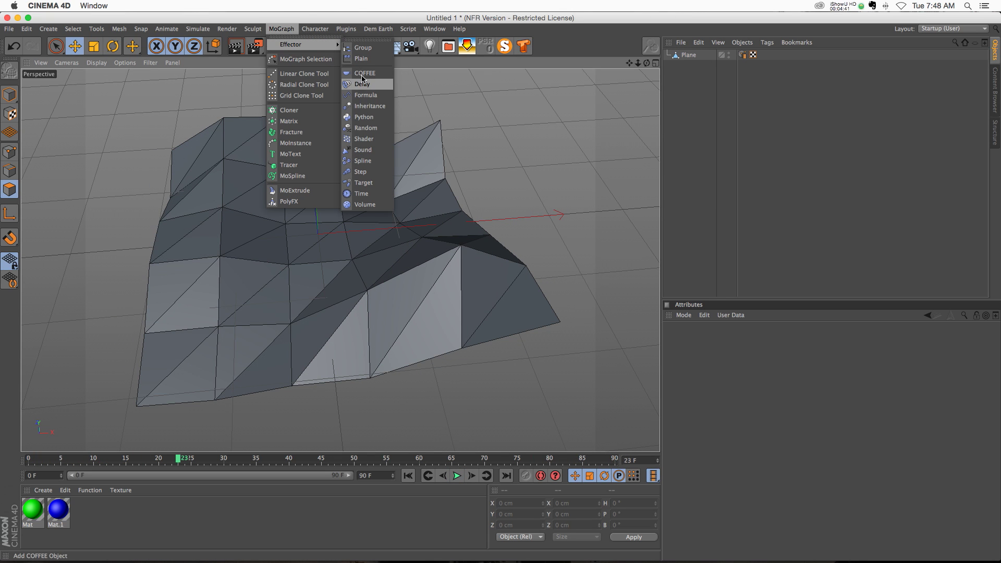
left_click(416, 222)
left_click_drag(340, 230, 391, 230, "alt")
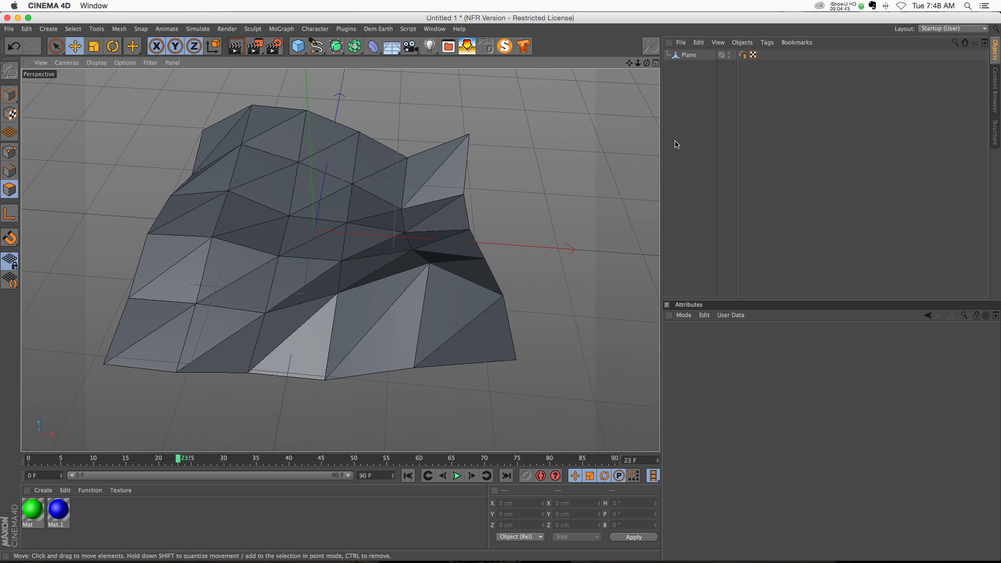
left_click_drag(629, 63, 647, 78)
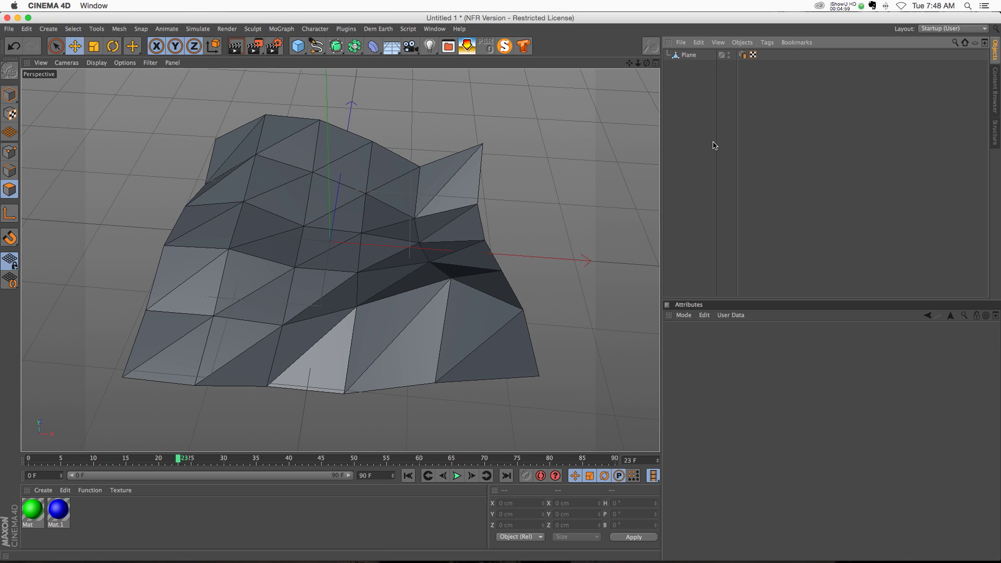